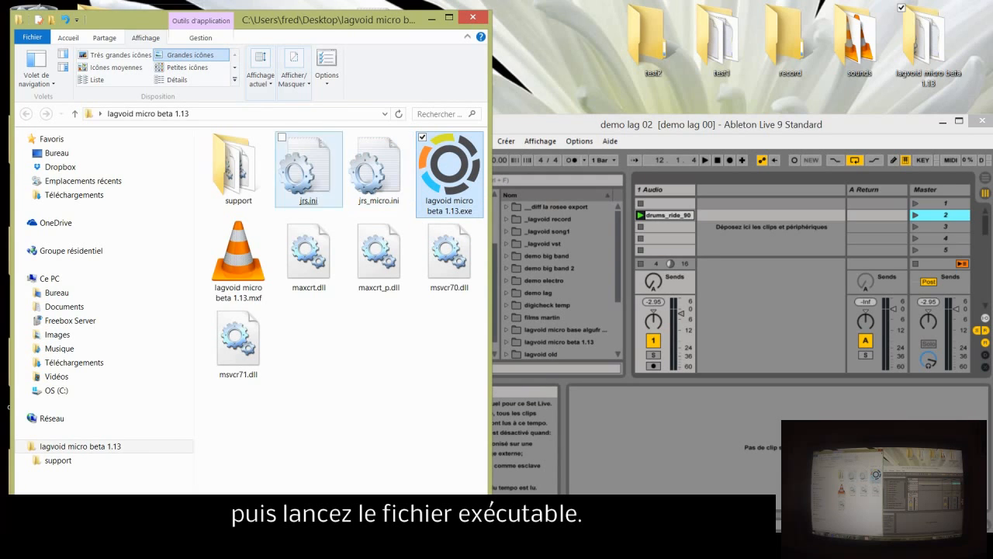
# Step: Delete the jrs.ini and jrs_micro.ini files from the lagvoid micro beta 1.13 folder
pyautogui.moveTo(274, 214); pyautogui.dragTo(373, 148)
pyautogui.rightClick(375, 171)
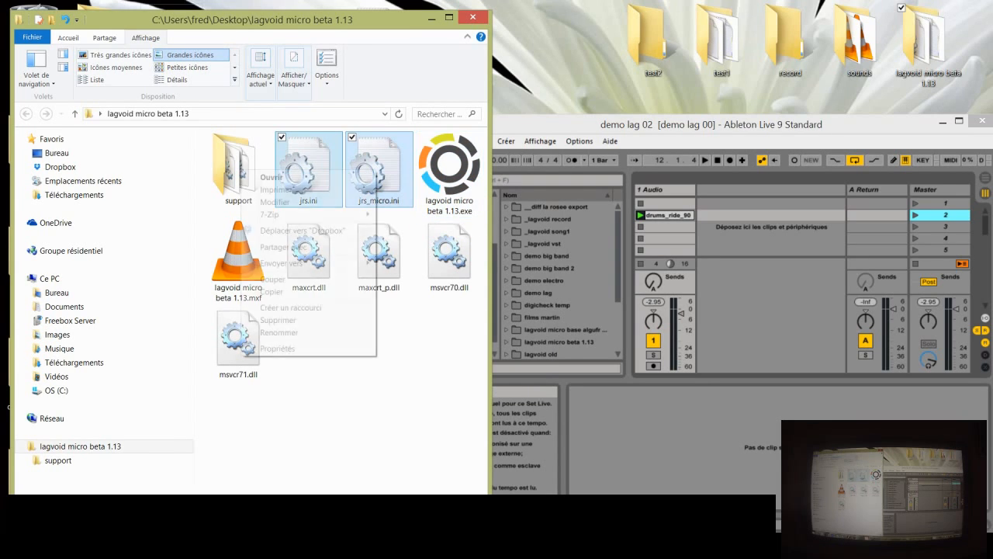
pyautogui.click(277, 320)
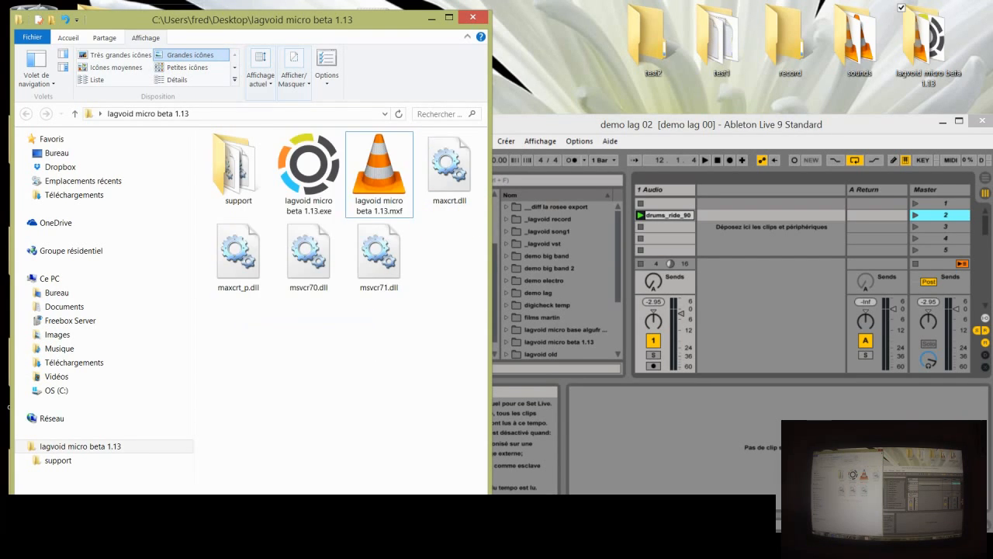
# Step: Launch lagvoid micro beta 1.13.exe and open its setup page
pyautogui.click(308, 171)
pyautogui.doubleClick(308, 170)
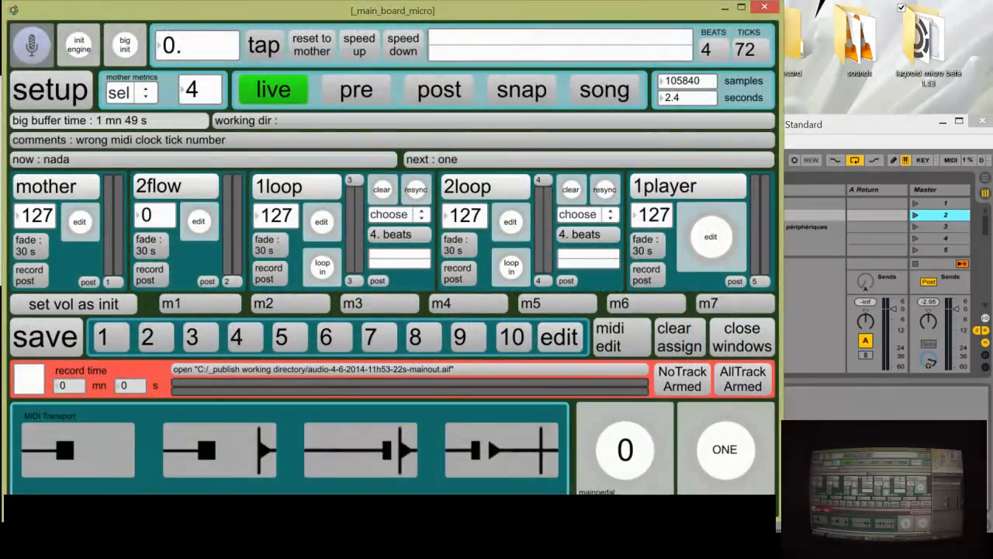
pyautogui.click(56, 90)
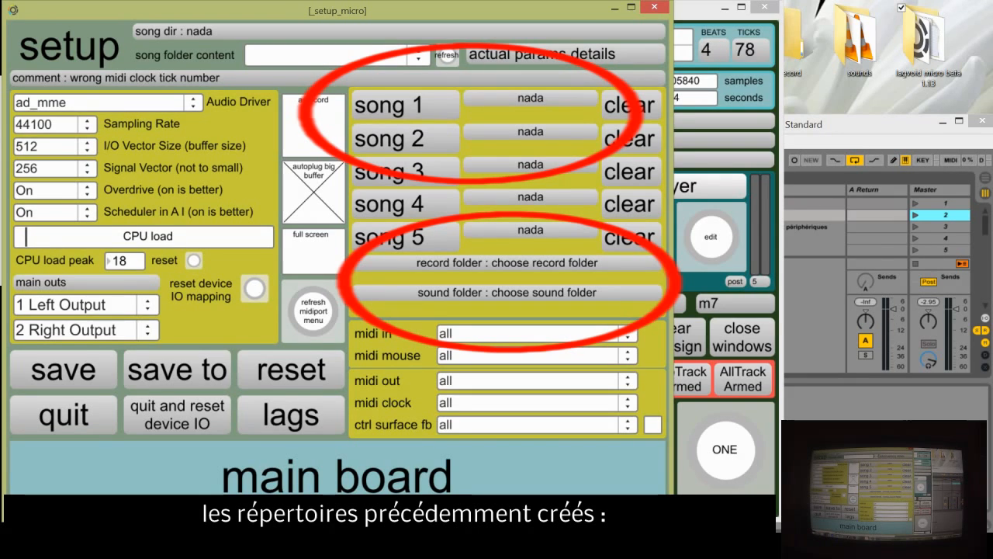
# Step: Assign the desktop folder test1 as the folder for song 1
pyautogui.click(535, 105)
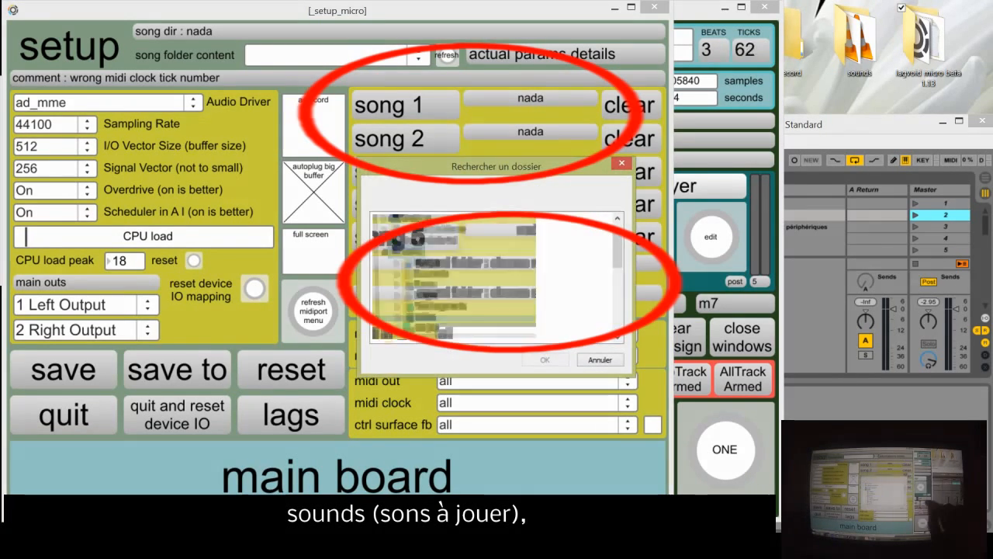
pyautogui.moveTo(619, 247); pyautogui.dragTo(623, 315)
pyautogui.click(405, 288)
pyautogui.click(405, 276)
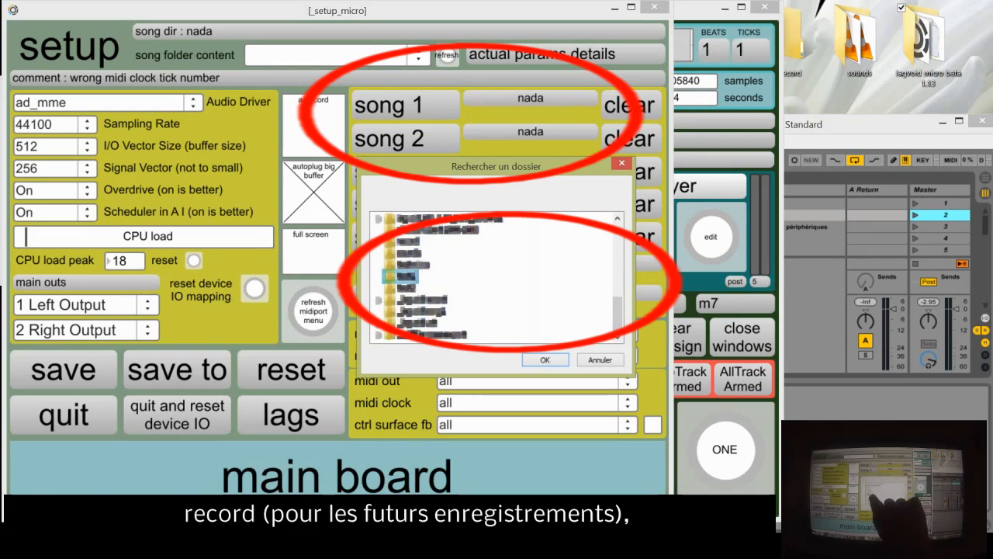
pyautogui.click(544, 359)
# Step: Assign the desktop folder test2 as the folder for song 2
pyautogui.click(531, 131)
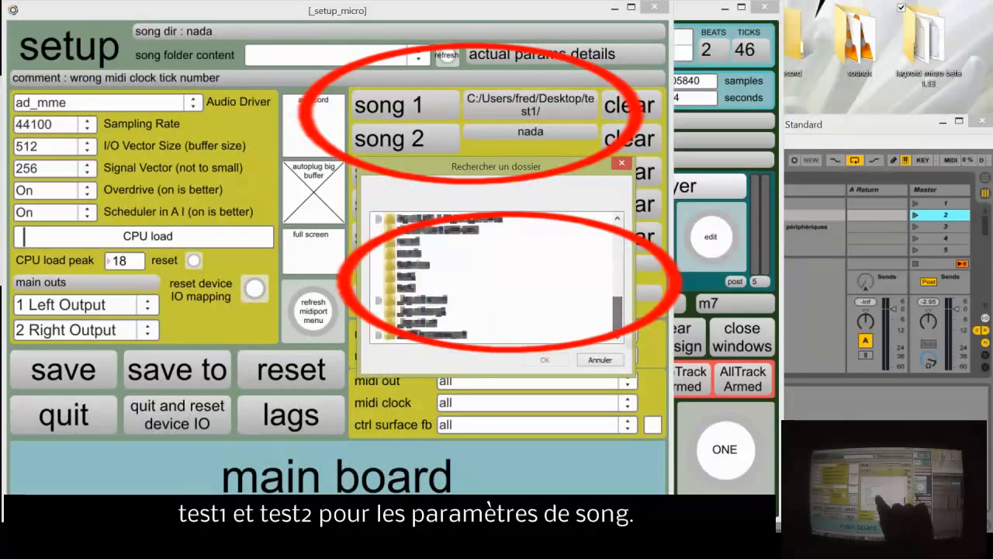
pyautogui.click(419, 300)
pyautogui.click(406, 288)
pyautogui.click(545, 360)
# Step: Choose the desktop folder record as the record folder
pyautogui.click(567, 263)
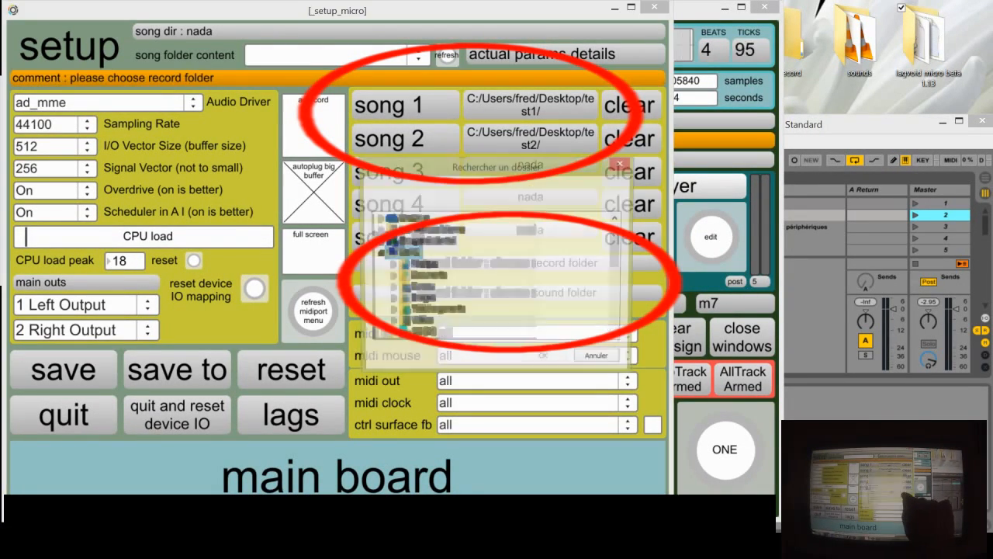
pyautogui.moveTo(623, 293); pyautogui.dragTo(617, 328)
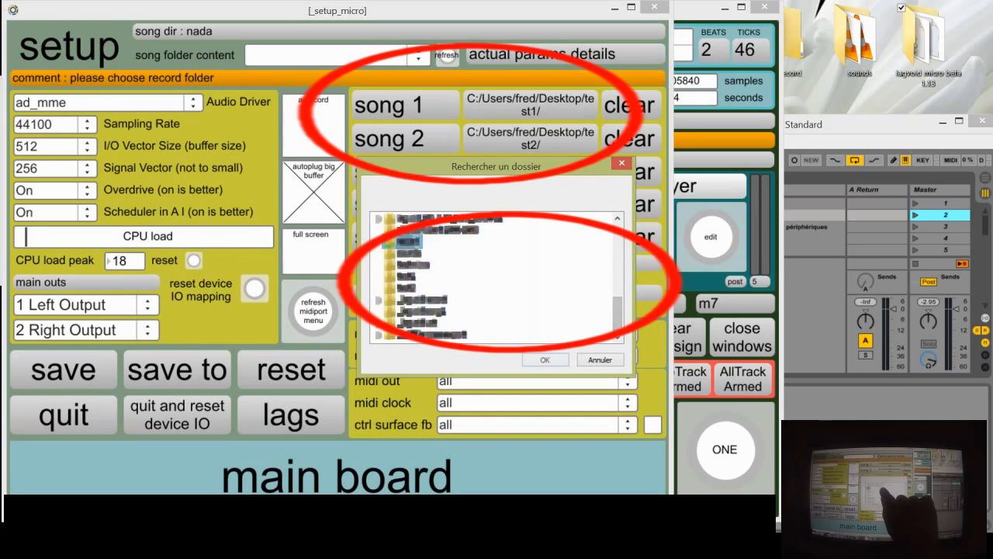
pyautogui.click(544, 360)
# Step: Choose the desktop folder sounds as the sound folder
pyautogui.click(566, 276)
pyautogui.moveTo(619, 233); pyautogui.dragTo(621, 326)
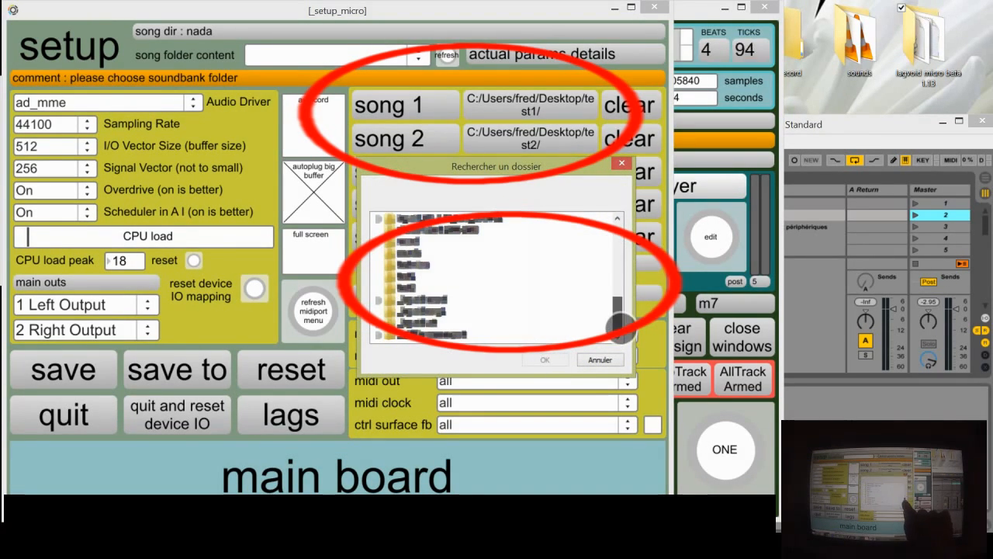
pyautogui.click(406, 253)
pyautogui.click(545, 359)
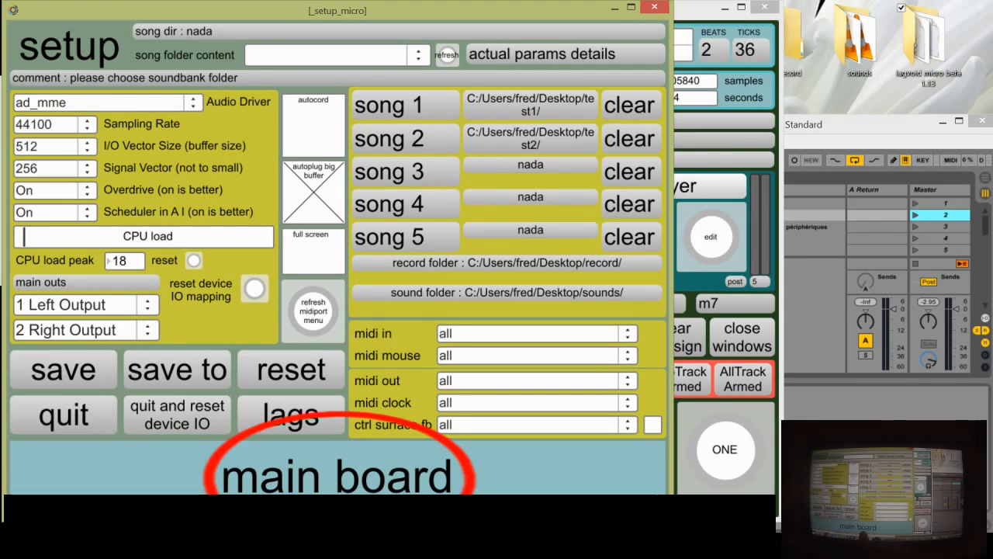
# Step: Run big init from the main board, activate the 2flow input module and raise its level to the maximum
pyautogui.click(370, 477)
pyautogui.click(125, 45)
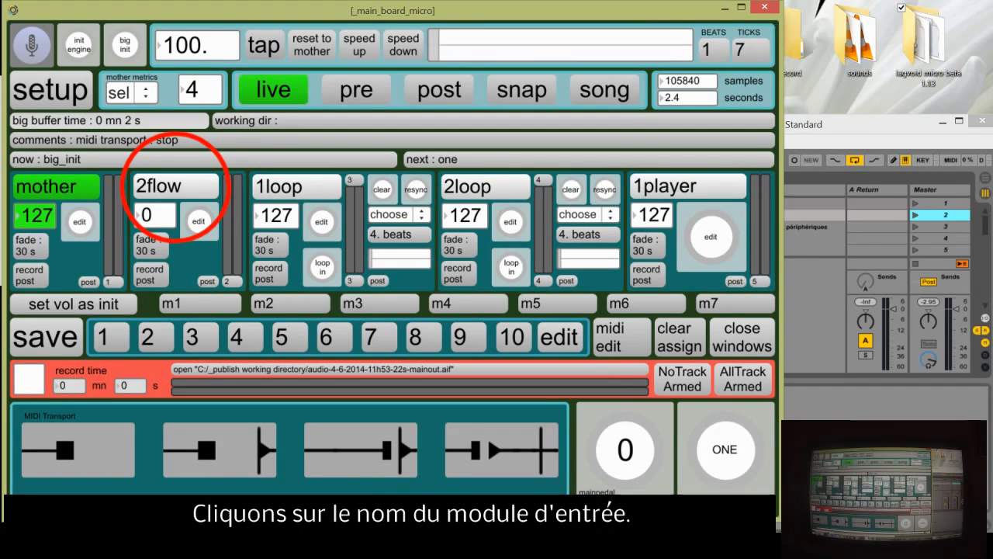
pyautogui.click(176, 186)
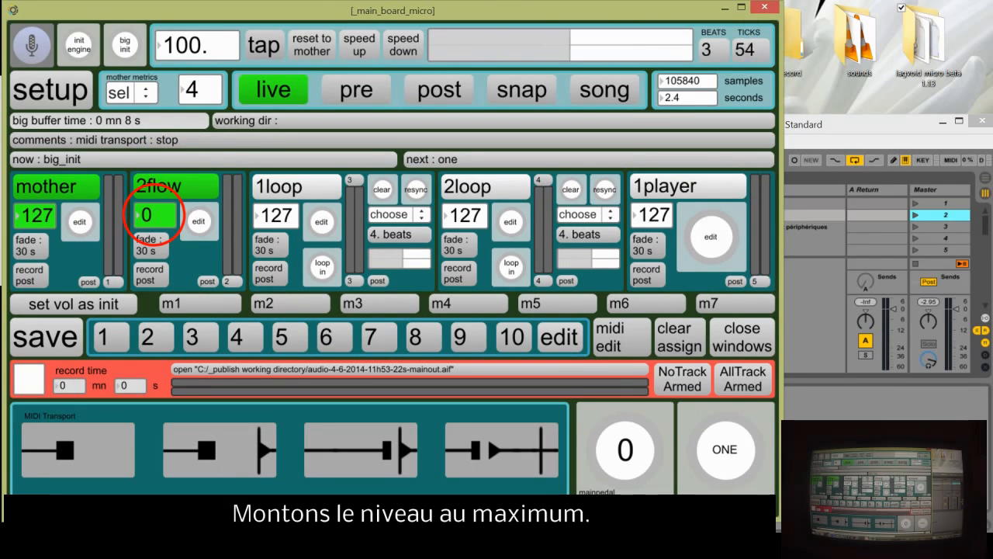
pyautogui.moveTo(155, 215); pyautogui.dragTo(157, 101)
# Step: Open the mother module's big buffer page, clear the recording with big init, and return to the main board
pyautogui.click(80, 225)
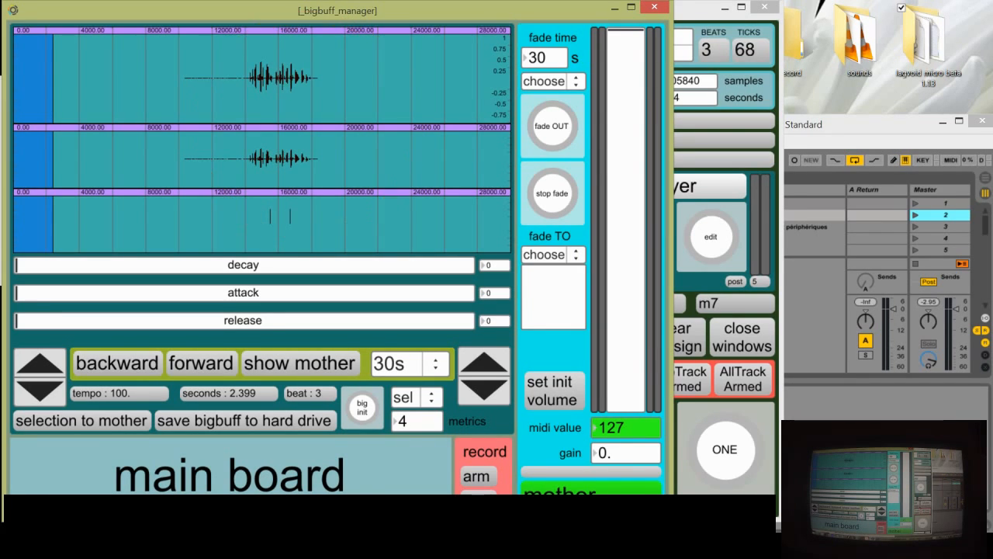
pyautogui.click(362, 407)
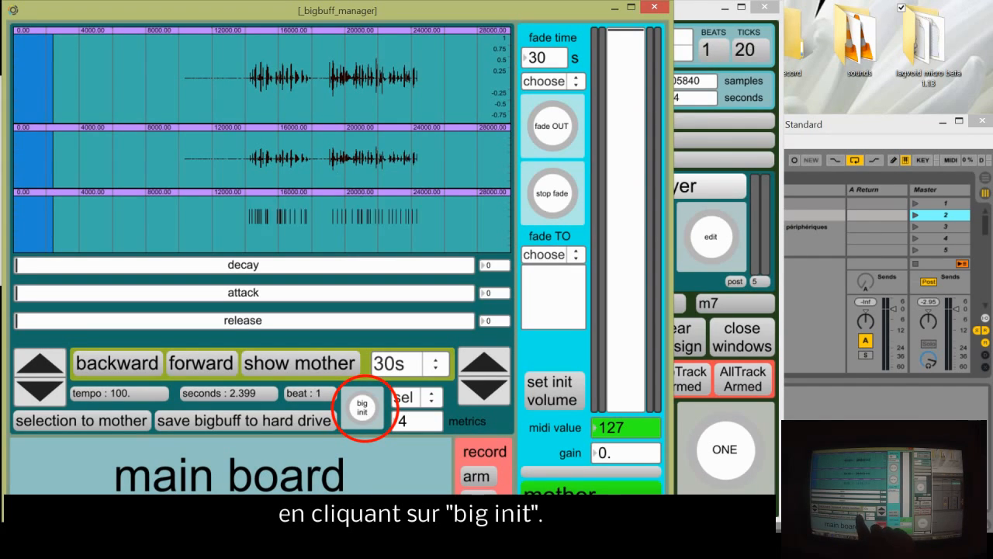
pyautogui.click(362, 407)
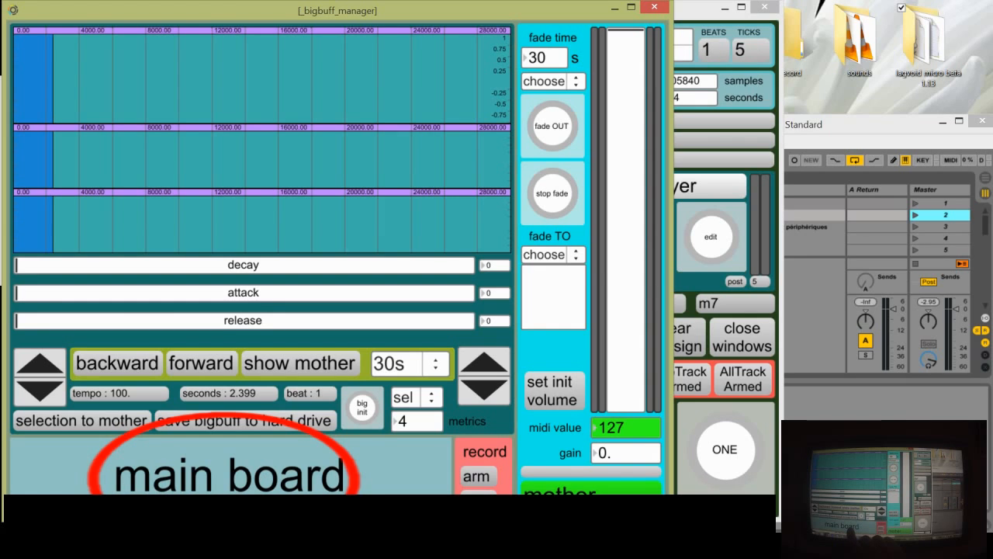
pyautogui.click(229, 475)
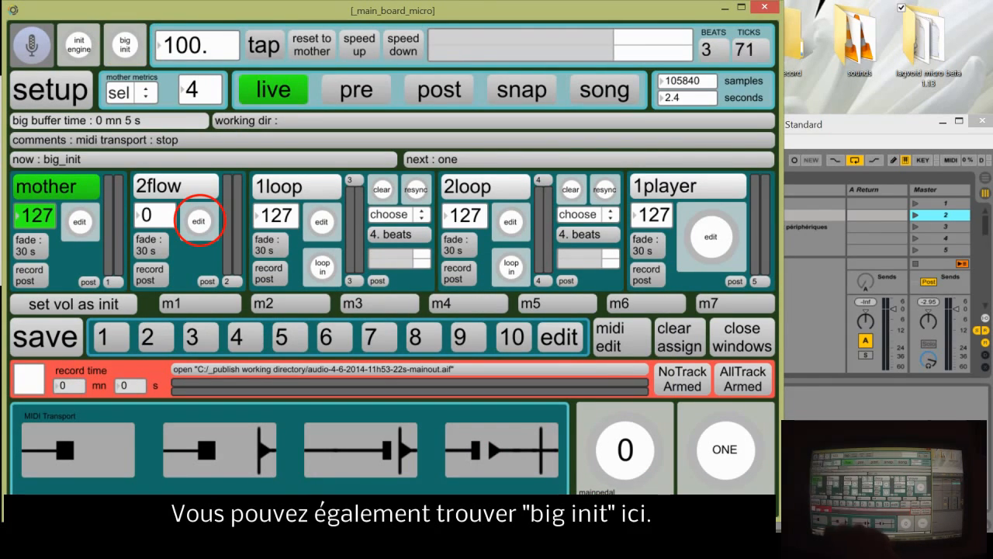
# Step: Enable force big buffer for the 2flow module and store a volume of 127 as its initial volume
pyautogui.click(199, 221)
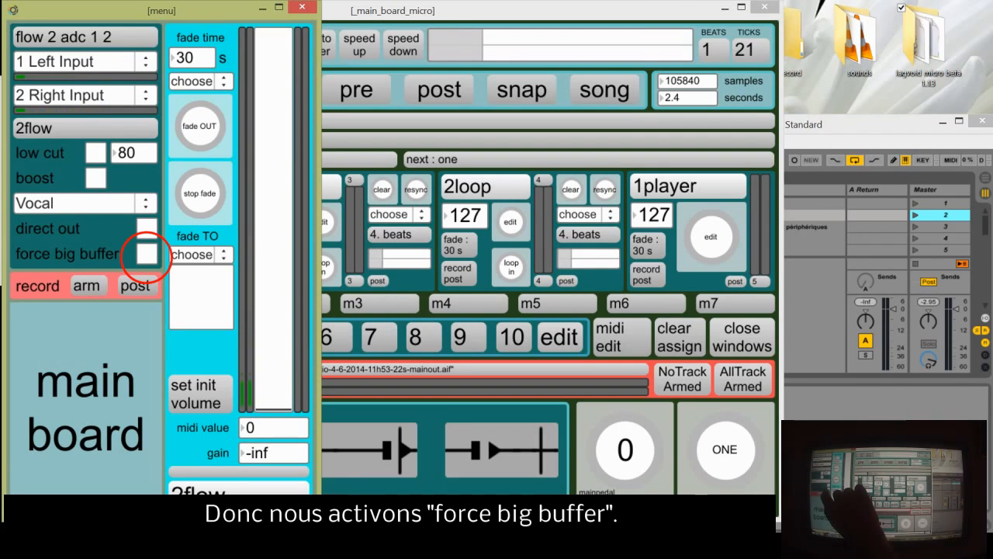
pyautogui.click(147, 254)
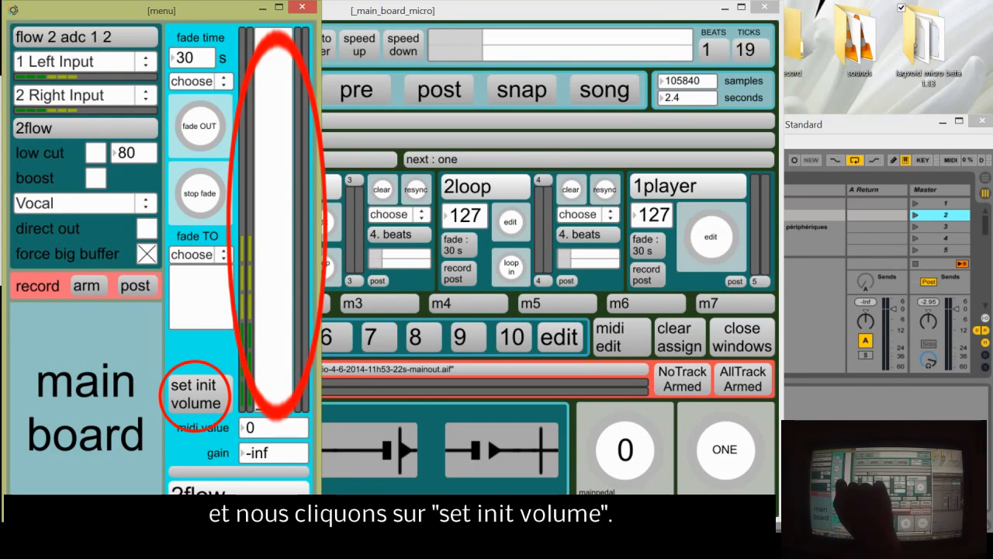
pyautogui.moveTo(278, 388); pyautogui.dragTo(279, 30)
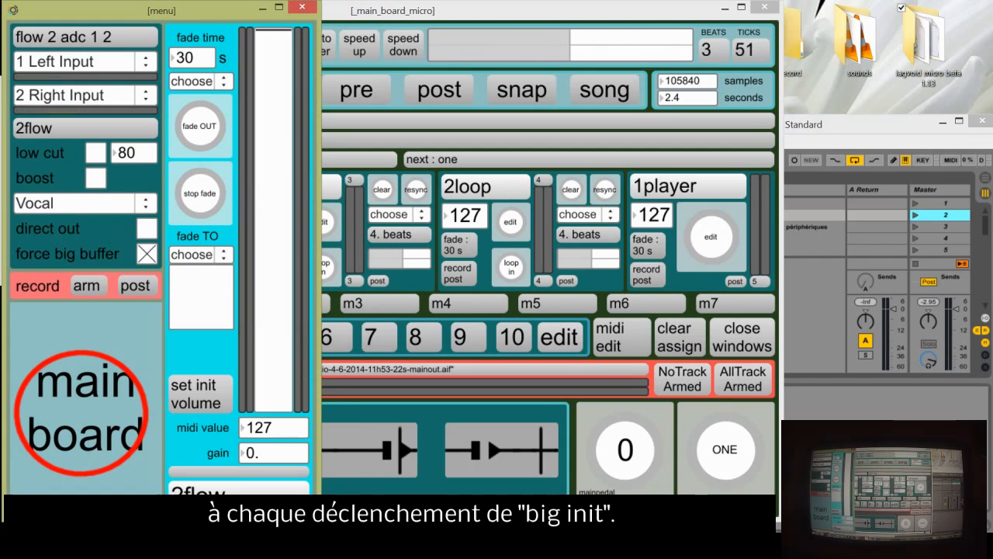
pyautogui.click(82, 425)
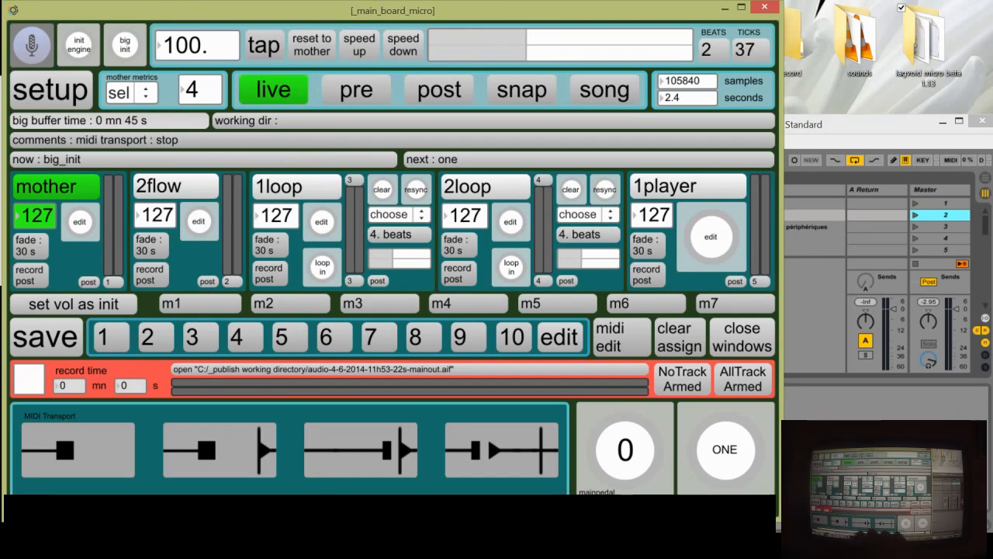
# Step: Test the initial volume by lowering 2flow to 13 and running big init, and check the input recording on the mother page
pyautogui.moveTo(161, 224); pyautogui.dragTo(166, 298)
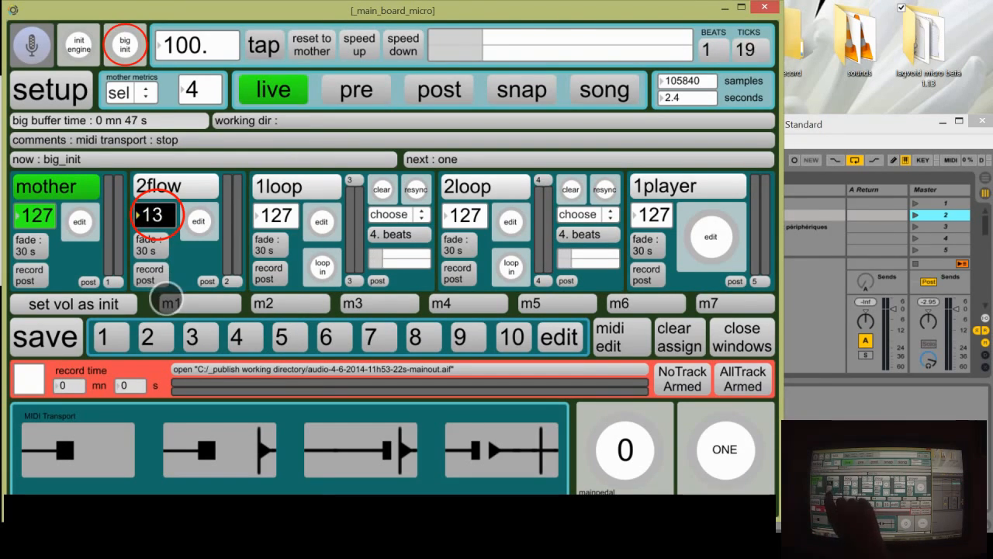
pyautogui.click(125, 45)
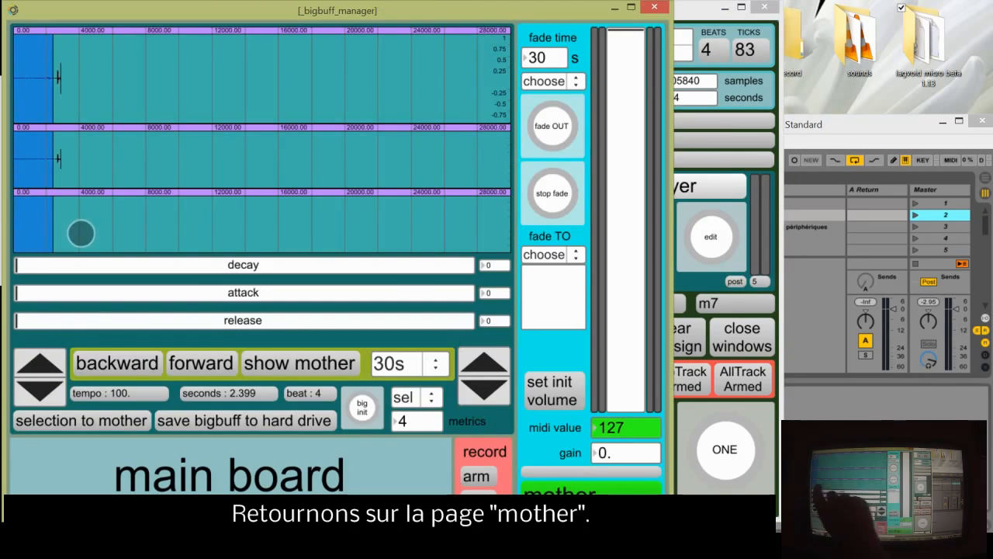
pyautogui.click(80, 222)
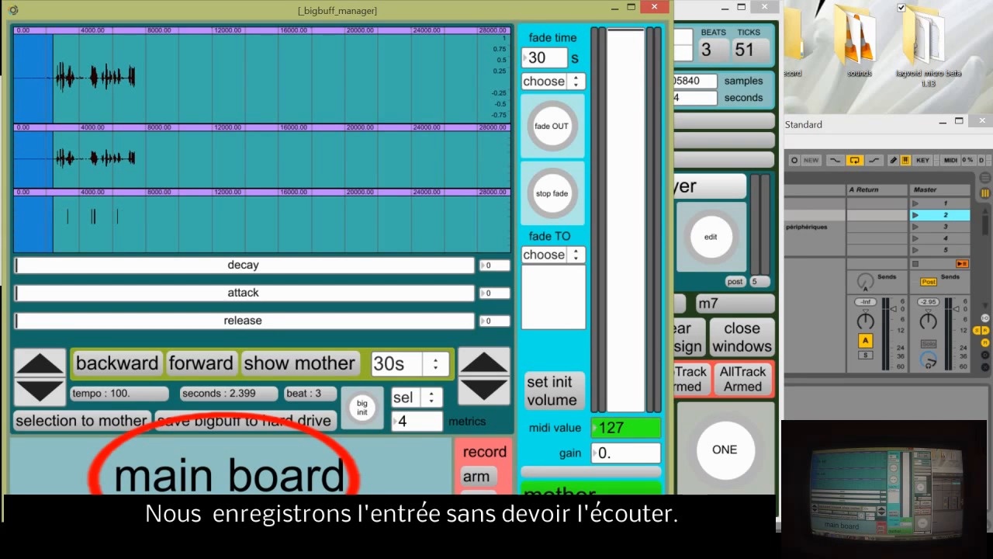
pyautogui.click(295, 471)
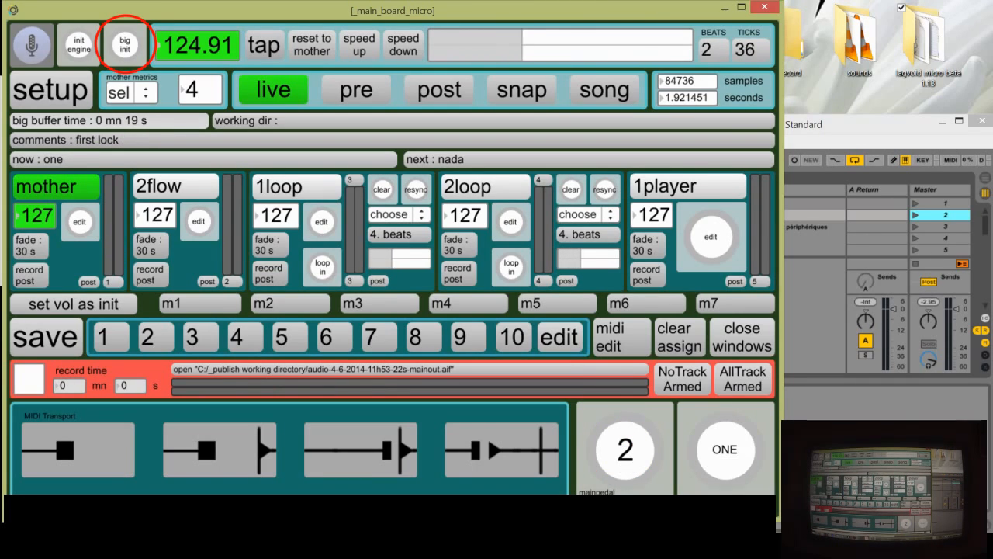
# Step: Reset the mother loop with big init and set Mother Lag to 211 ms in the lag compensation settings
pyautogui.click(125, 45)
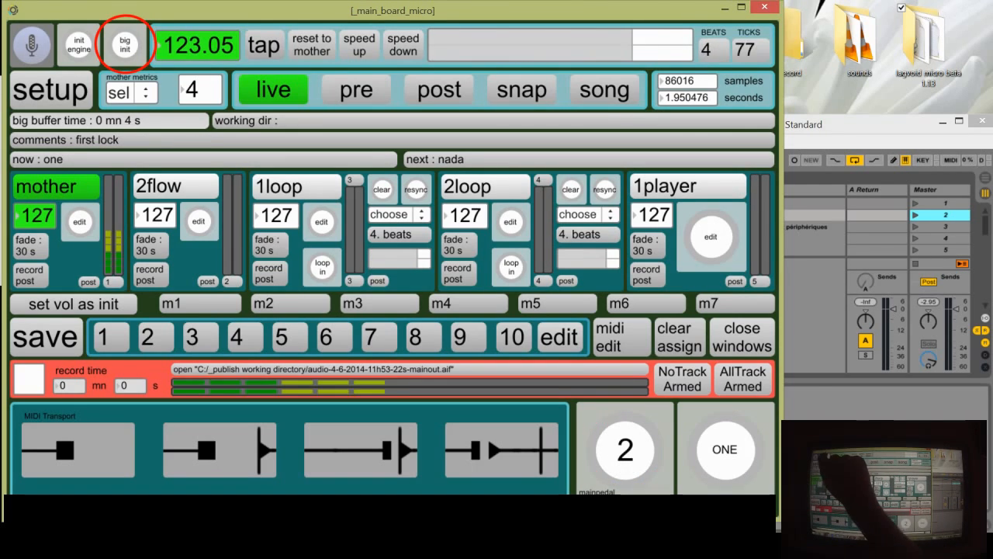
pyautogui.click(125, 45)
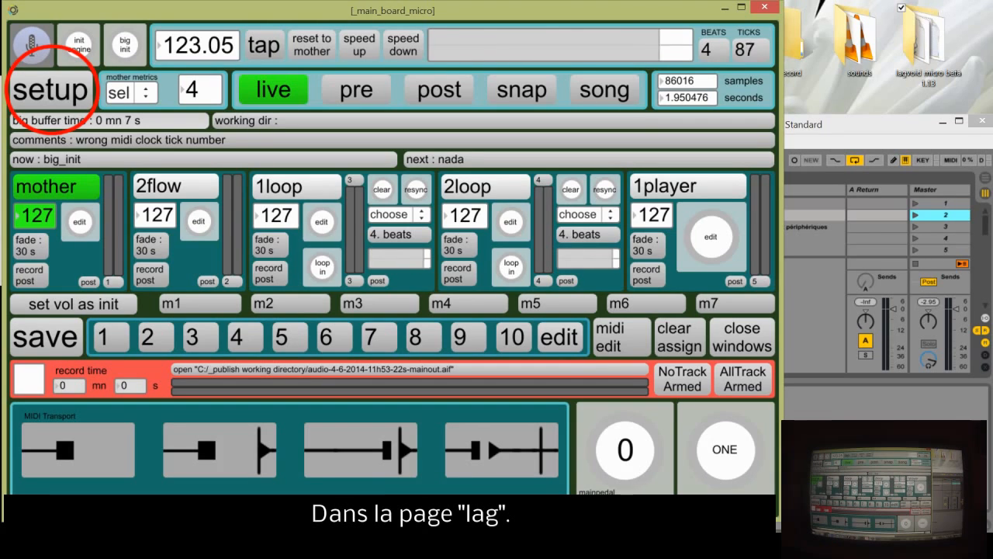
pyautogui.click(51, 90)
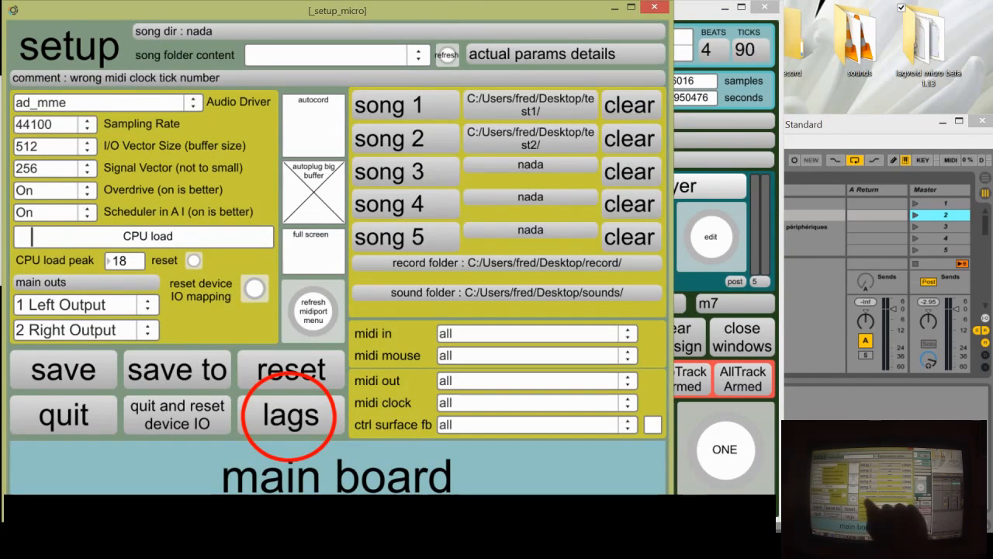
pyautogui.click(298, 420)
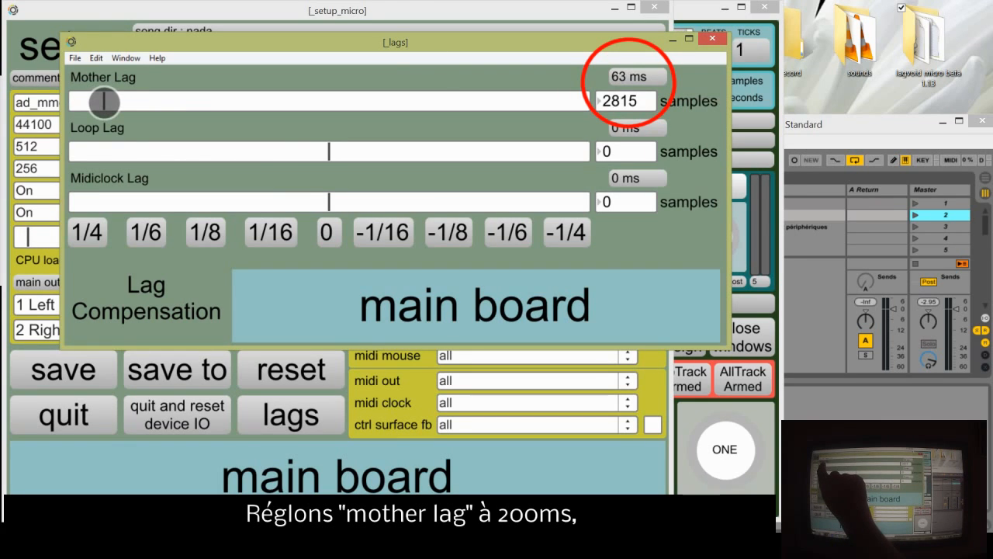
pyautogui.moveTo(109, 100); pyautogui.dragTo(171, 99)
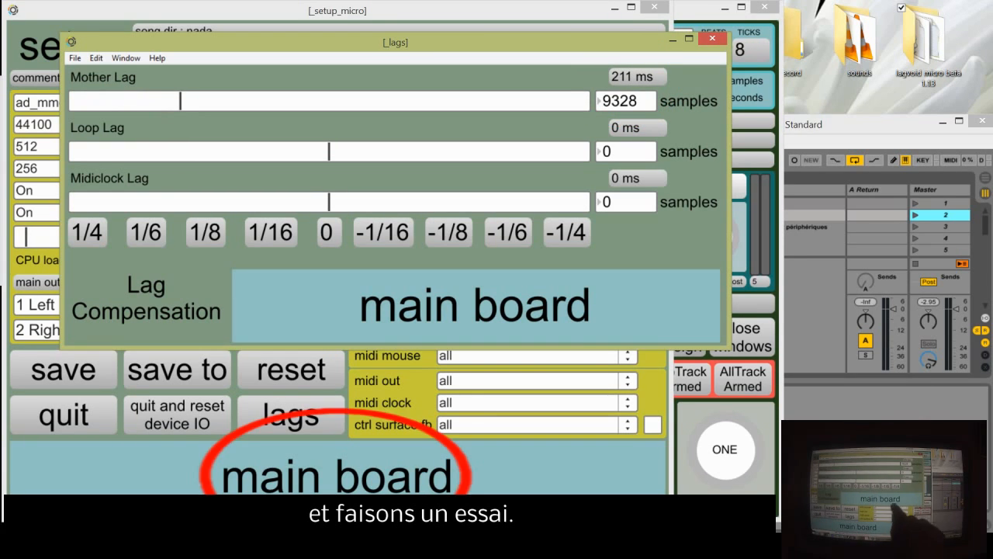
# Step: Move the lags window aside, trigger a mother loop's start and end with the main pedal, and reset with big init
pyautogui.moveTo(377, 41); pyautogui.dragTo(825, 64)
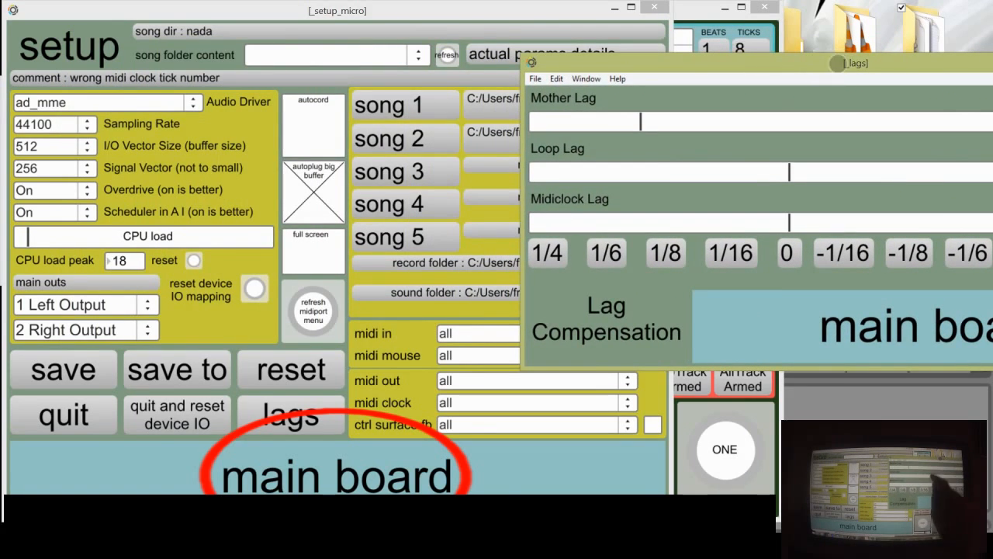
pyautogui.click(336, 472)
pyautogui.click(624, 462)
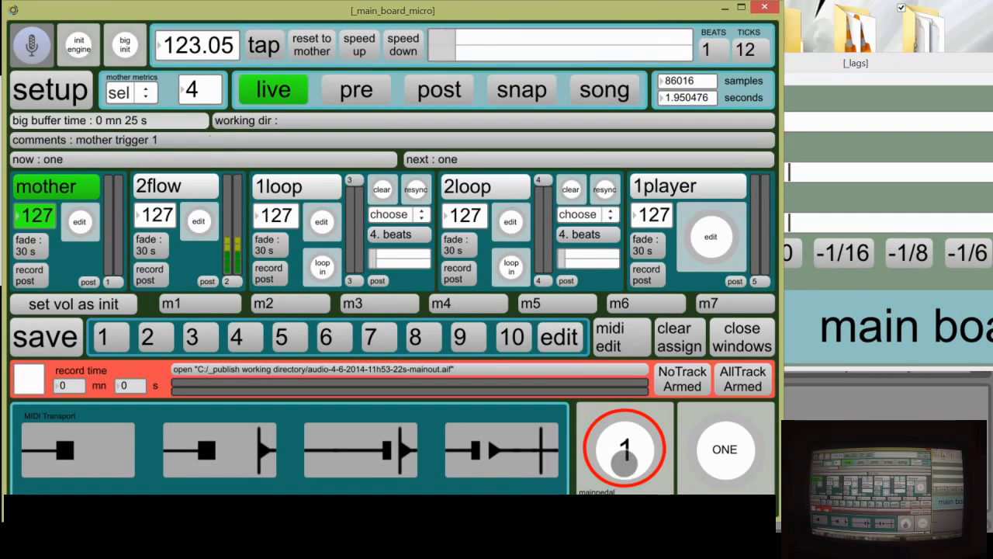
pyautogui.click(624, 451)
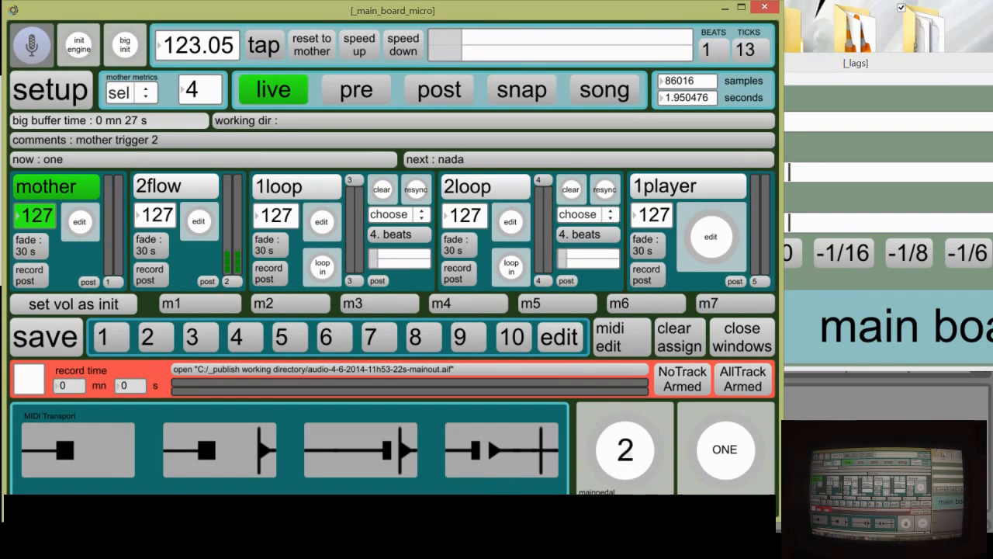
pyautogui.click(125, 44)
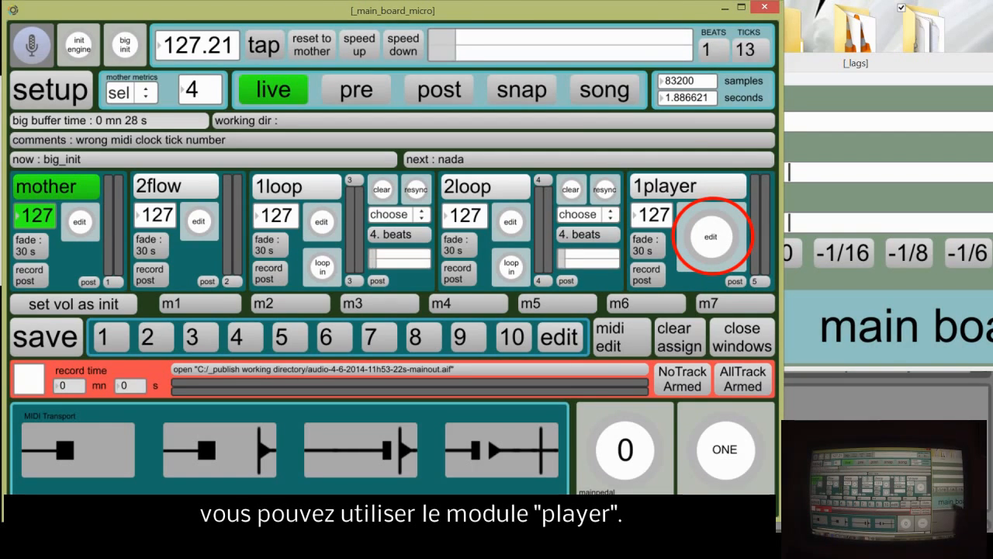
# Step: Load "perc tambourine 1&2&3&4& - 8b.wav" into 1player, start it with sync, and return to the main board
pyautogui.click(711, 236)
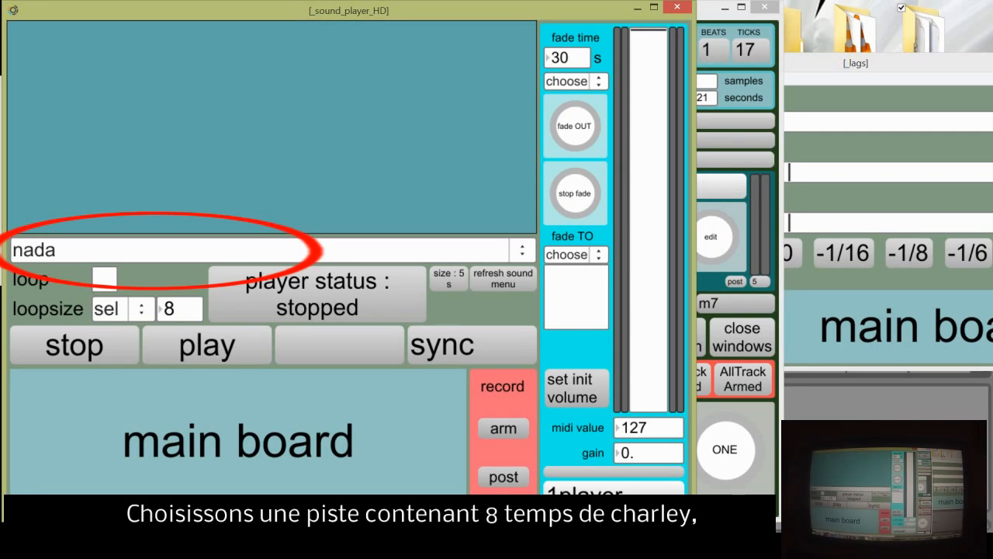
pyautogui.click(362, 249)
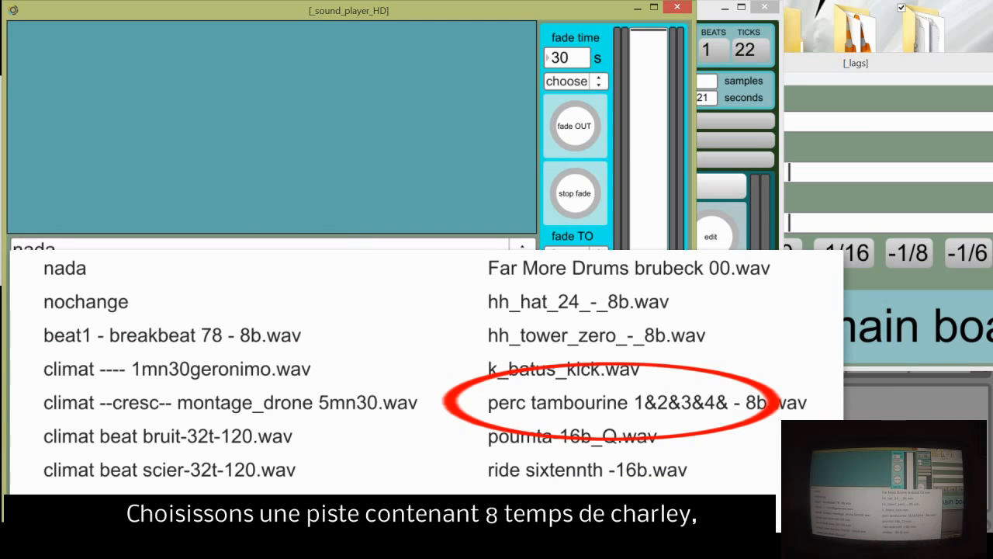
pyautogui.click(606, 401)
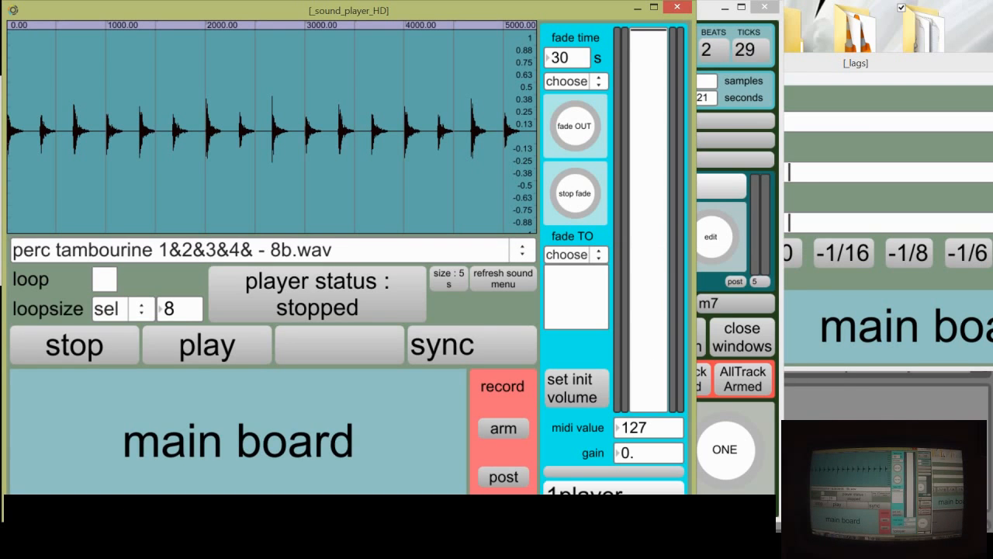
pyautogui.click(440, 346)
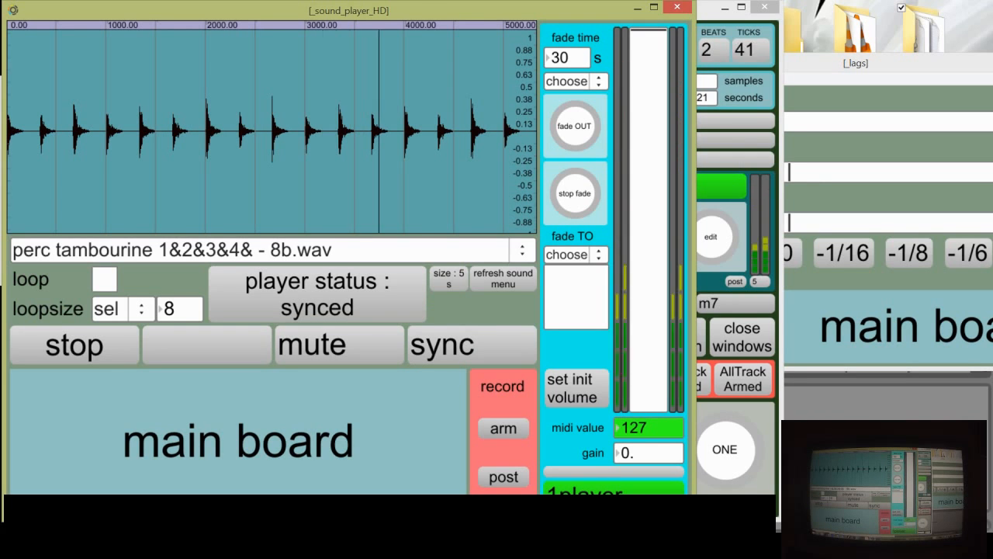
pyautogui.click(293, 455)
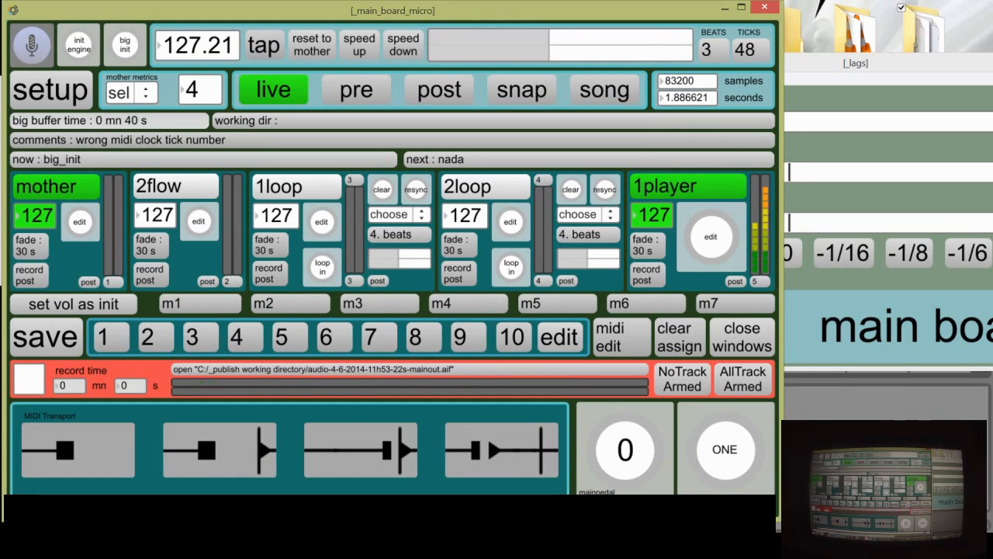
# Step: Set the 1loop length to 8 beats, turn 1loop on, and record a loop into it
pyautogui.click(396, 221)
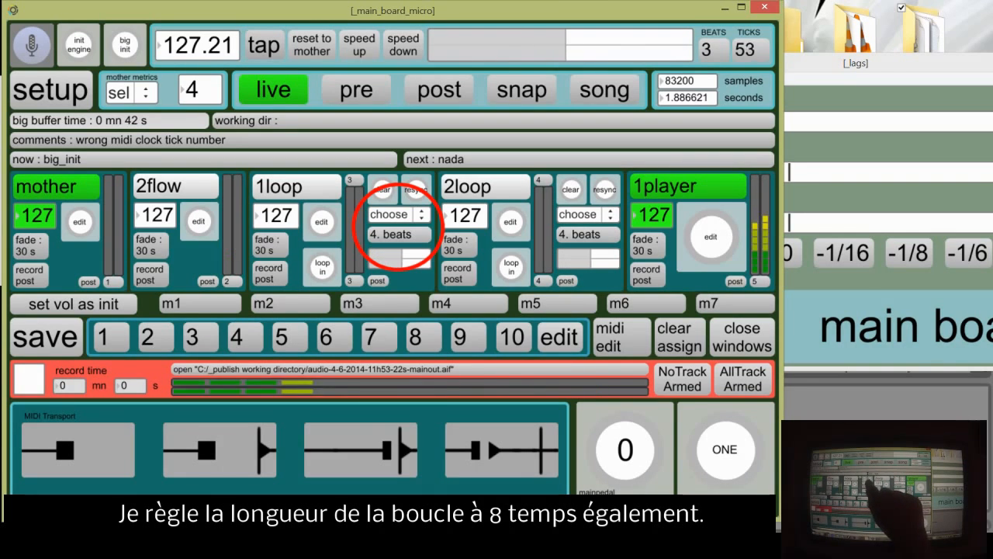
pyautogui.click(398, 215)
pyautogui.click(411, 468)
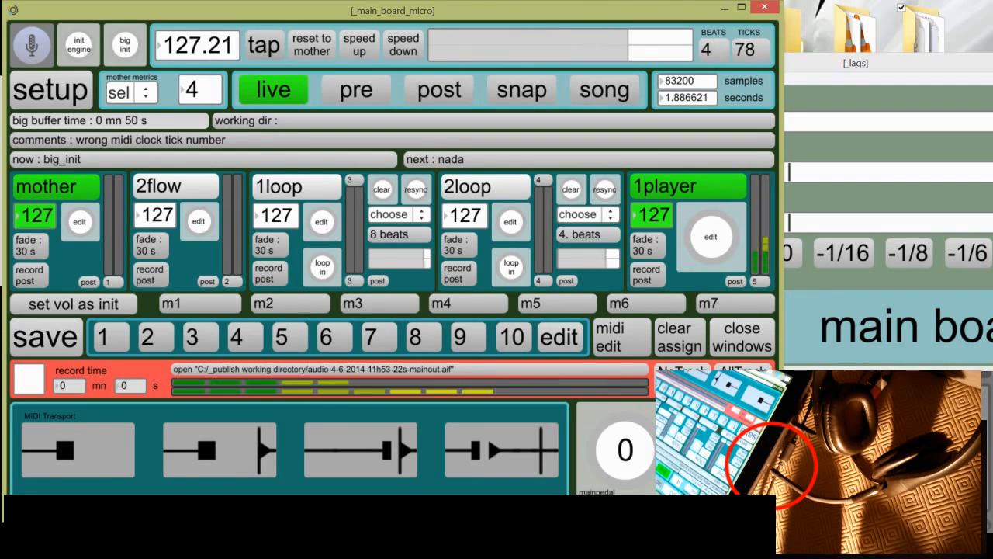
pyautogui.click(295, 185)
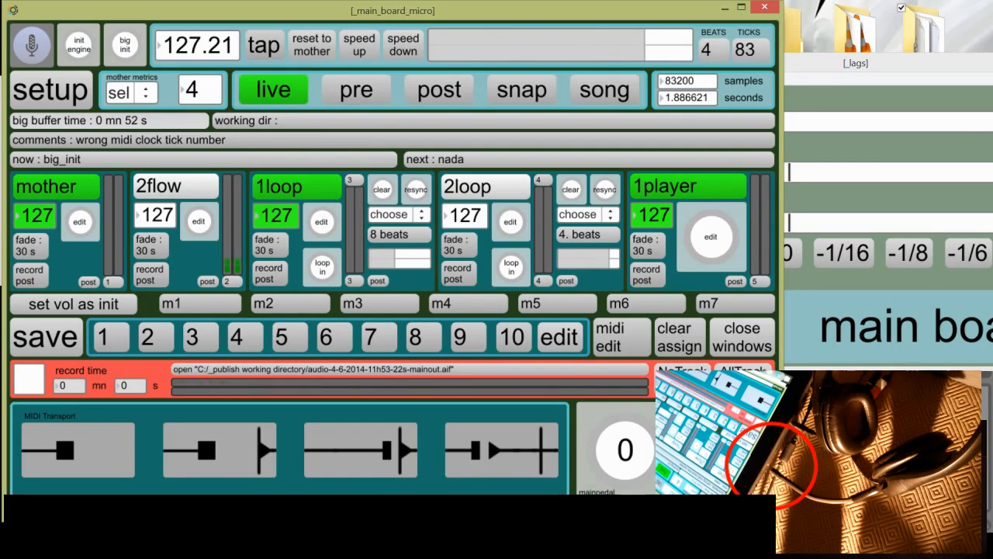
pyautogui.click(322, 266)
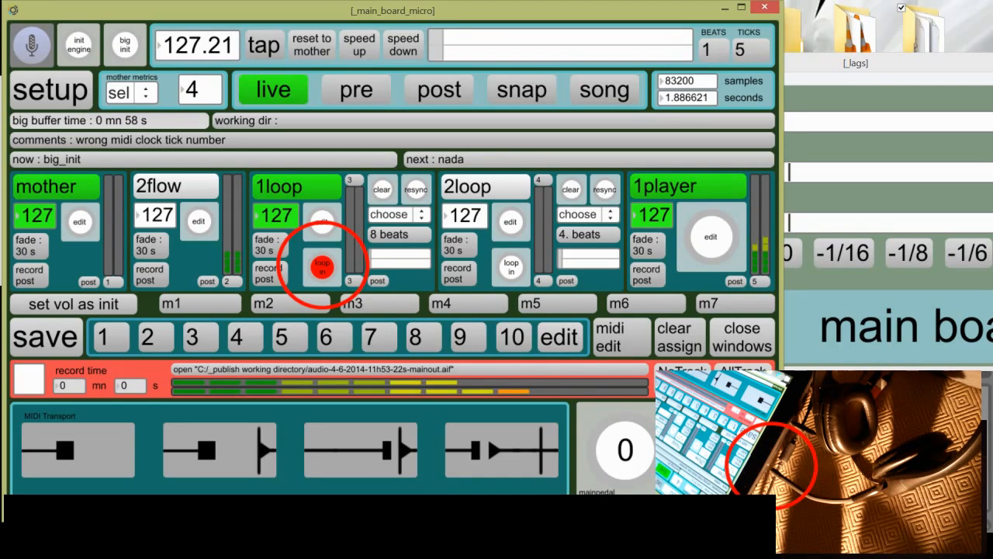
pyautogui.click(322, 267)
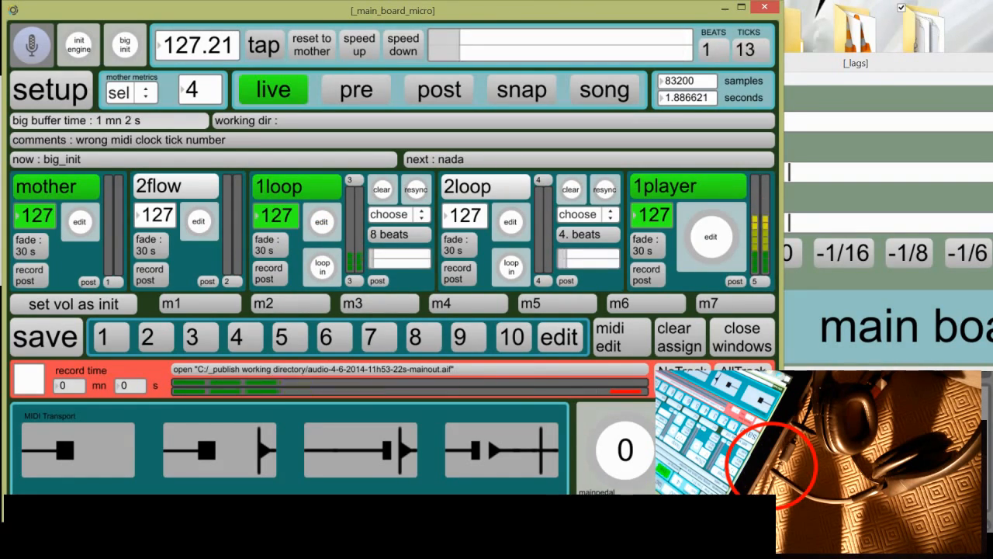
# Step: In the lag compensation settings, set Loop Lag to 100 ms and Mother Lag to 101 ms, and return to the main board
pyautogui.click(854, 69)
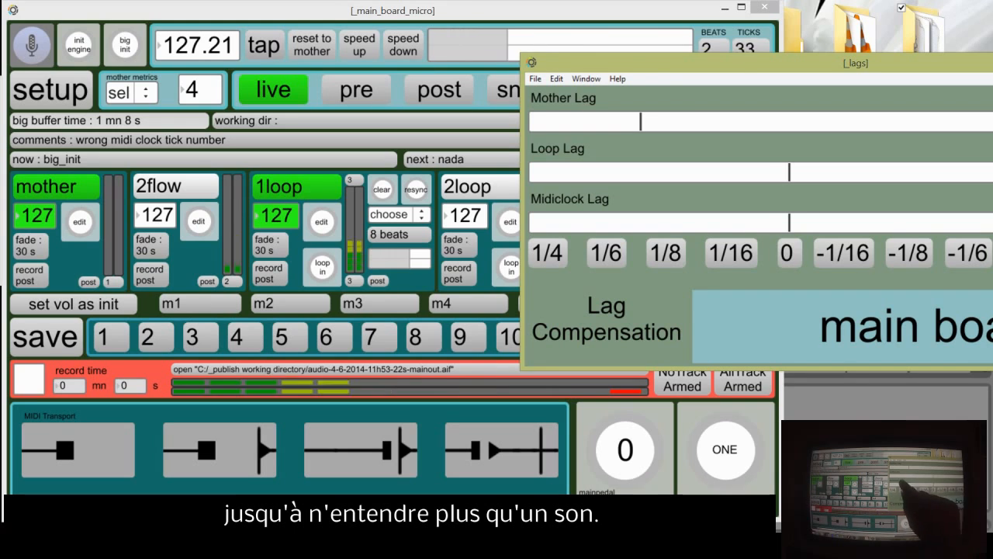
pyautogui.moveTo(855, 63); pyautogui.dragTo(638, 67)
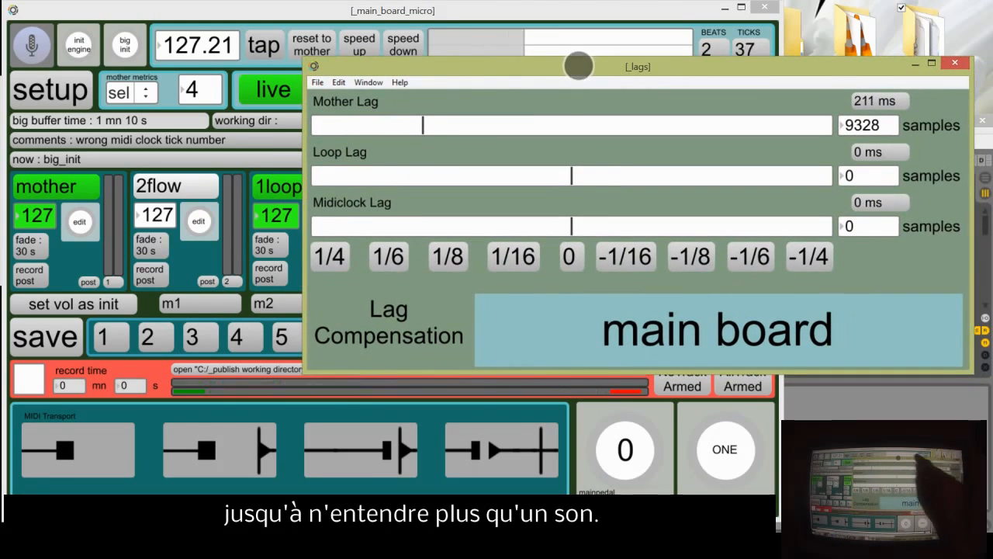
pyautogui.moveTo(869, 177); pyautogui.dragTo(869, 164)
pyautogui.moveTo(880, 122); pyautogui.dragTo(894, 19)
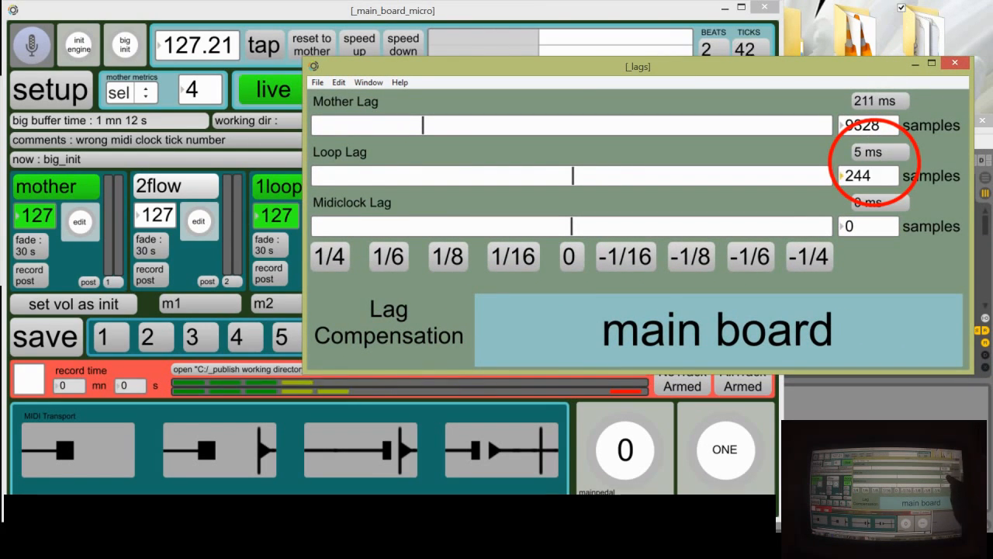
pyautogui.moveTo(870, 175); pyautogui.dragTo(890, 0)
pyautogui.moveTo(870, 176); pyautogui.dragTo(886, 0)
pyautogui.moveTo(871, 176); pyautogui.dragTo(895, 6)
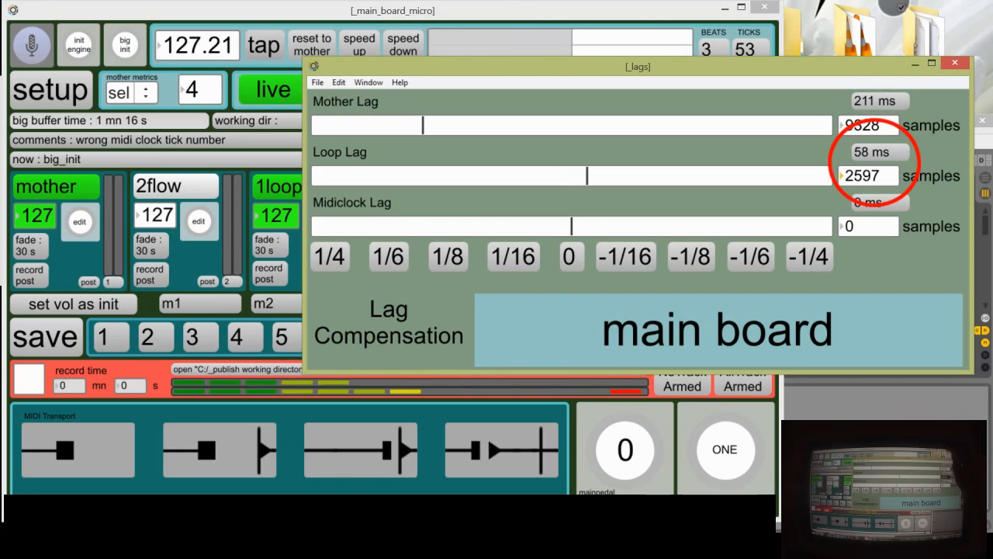
pyautogui.moveTo(874, 177); pyautogui.dragTo(885, 39)
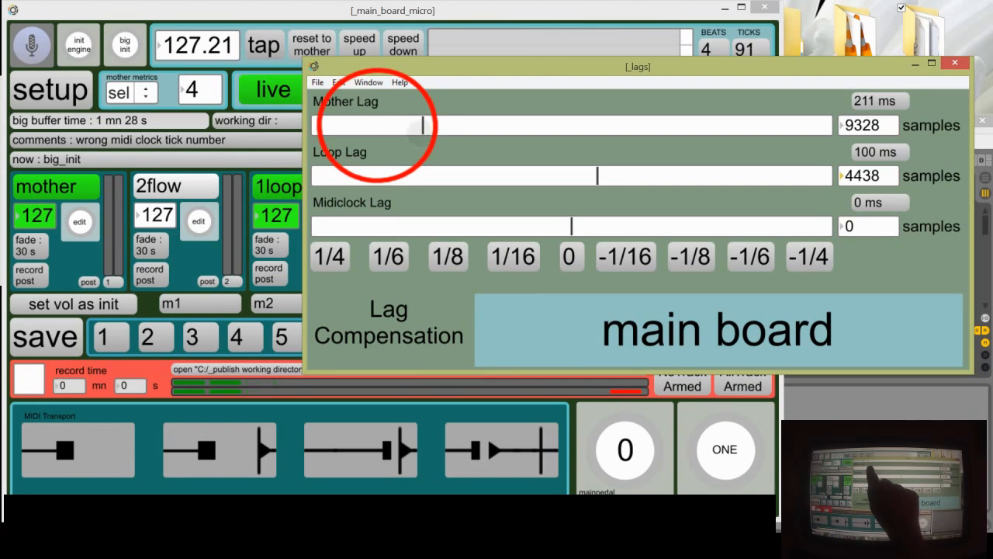
pyautogui.moveTo(423, 126); pyautogui.dragTo(367, 126)
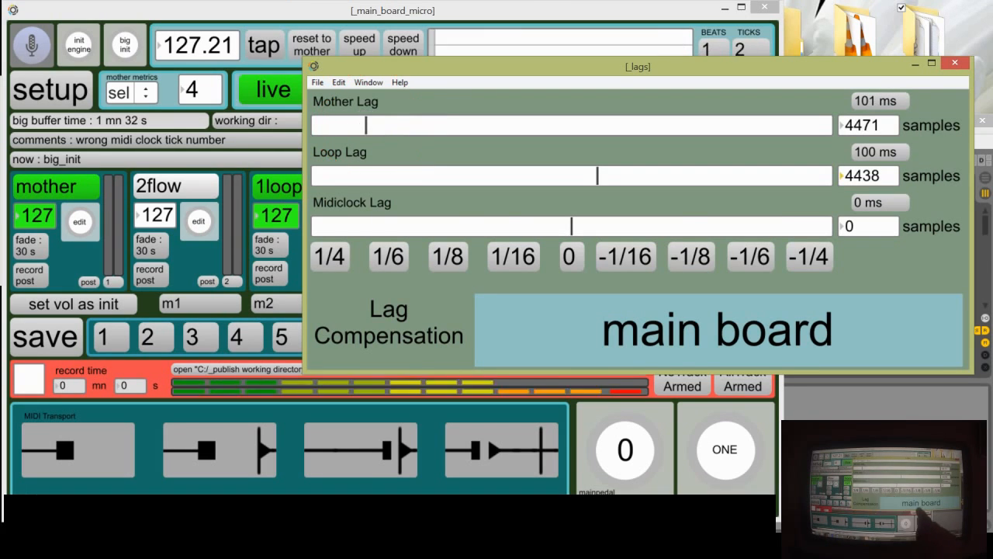
pyautogui.click(718, 330)
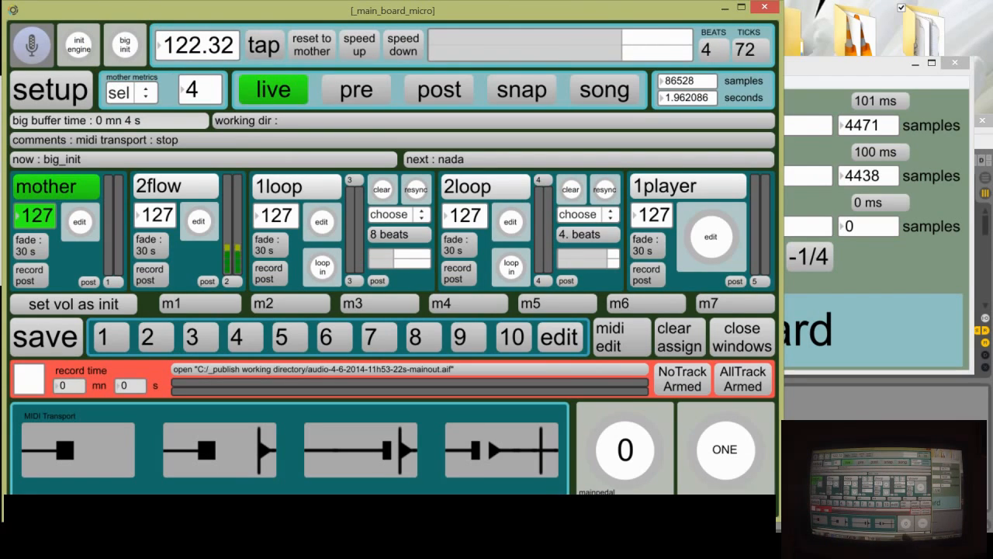
# Step: Trigger a mother loop's start and end with the main pedal, and sync the tambourine sample in 1player to it
pyautogui.click(624, 448)
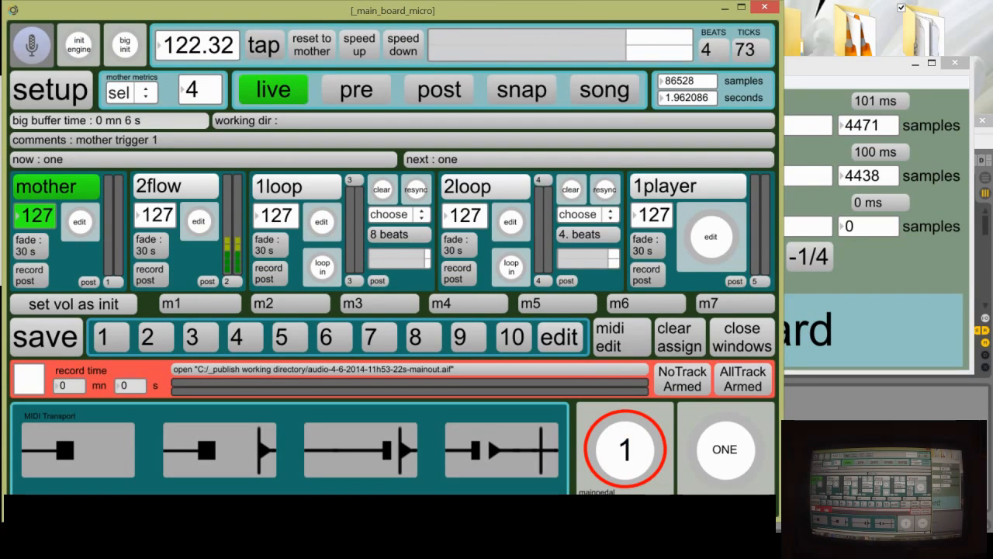
pyautogui.click(625, 449)
pyautogui.click(711, 236)
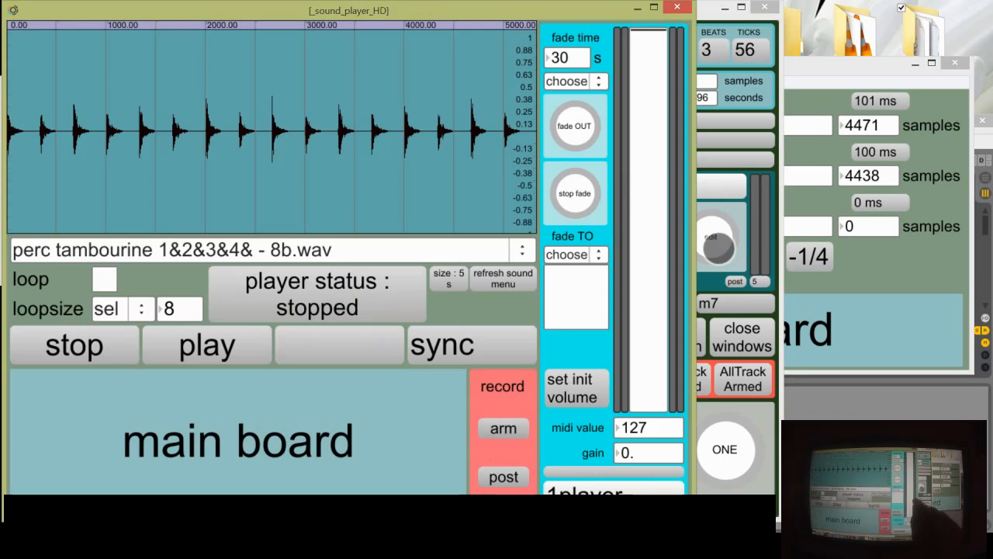
pyautogui.click(439, 346)
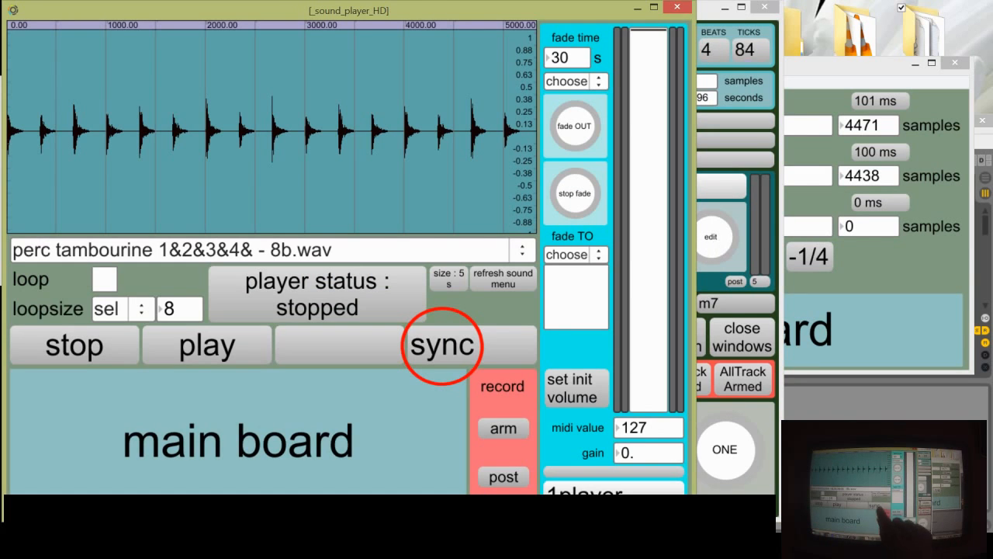
pyautogui.click(260, 442)
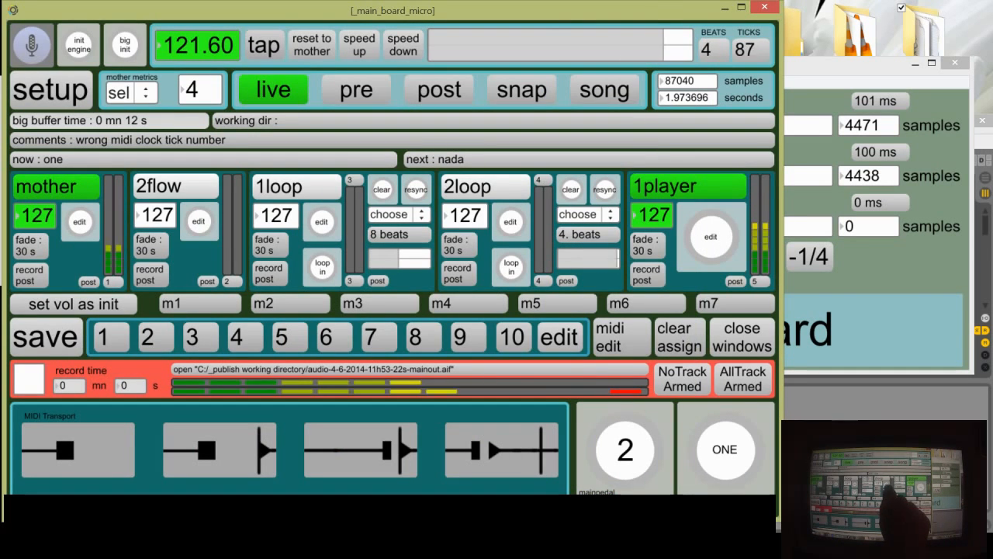
# Step: Turn on 2loop and record a loop into it, and turn mother off
pyautogui.click(470, 188)
pyautogui.click(511, 267)
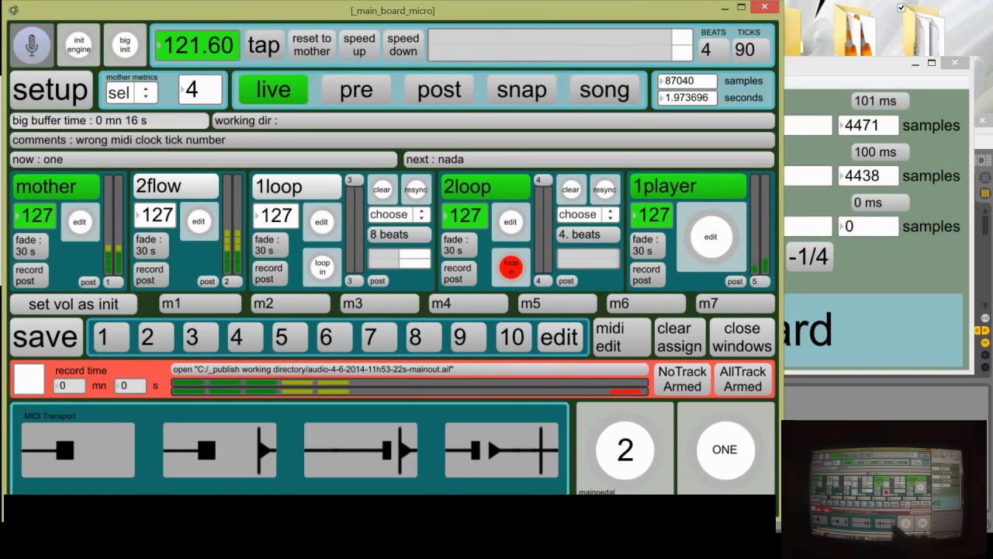
pyautogui.click(51, 192)
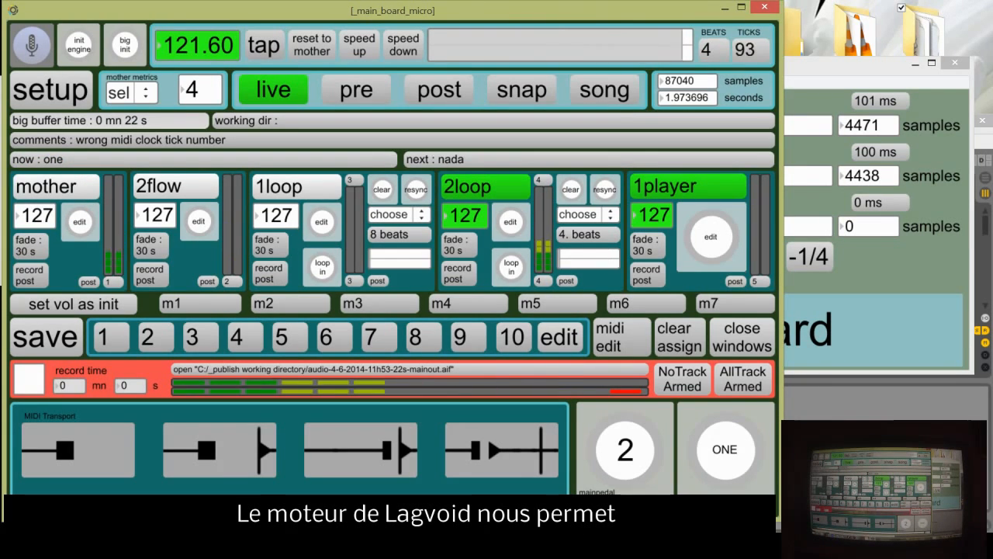
# Step: Shift 2loop's playback repeatedly between beat offsets from -1 to 1 beat in its editor, and reset with big init
pyautogui.click(510, 222)
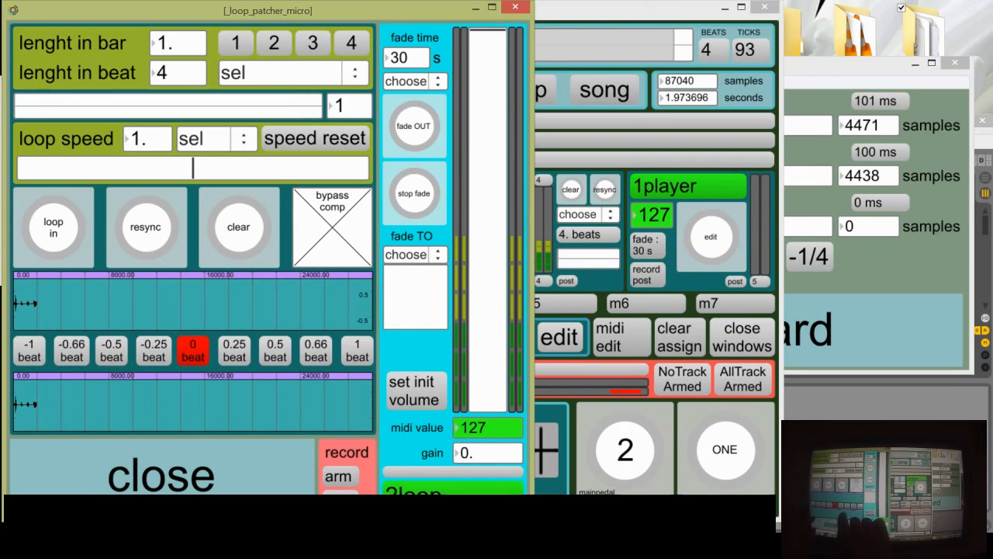
pyautogui.click(275, 351)
pyautogui.click(188, 356)
pyautogui.click(111, 352)
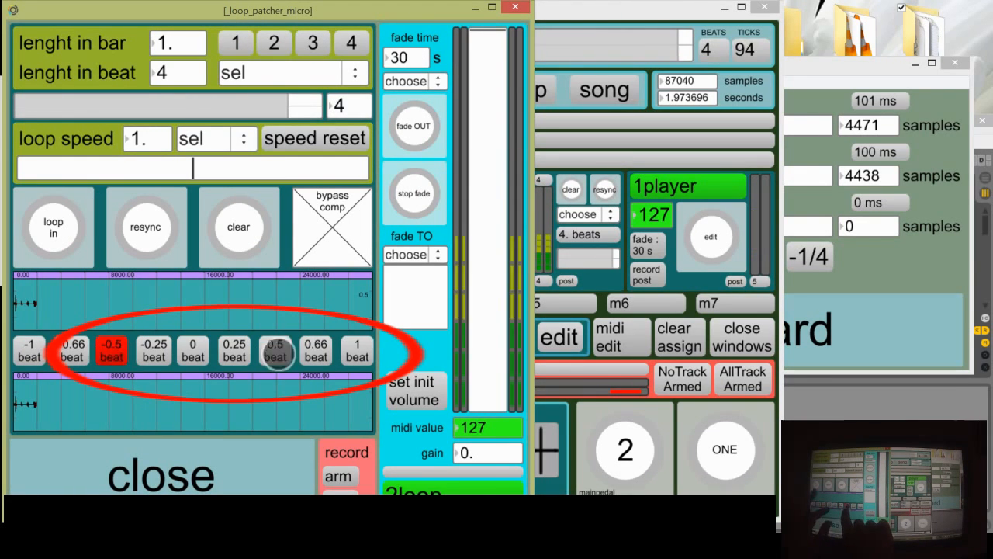
pyautogui.click(279, 355)
pyautogui.click(194, 352)
pyautogui.click(28, 350)
pyautogui.click(194, 349)
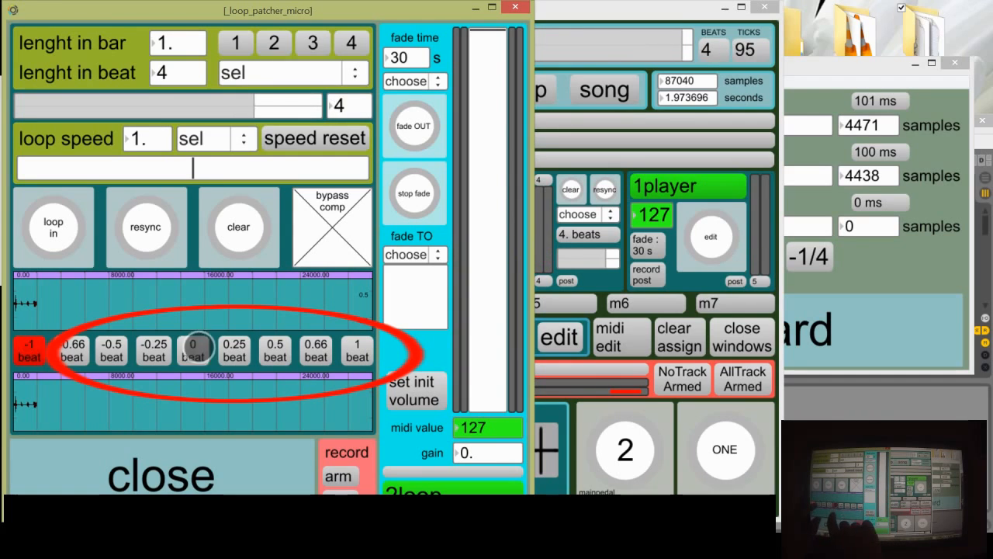
pyautogui.click(111, 350)
pyautogui.click(275, 351)
pyautogui.click(193, 351)
pyautogui.click(357, 351)
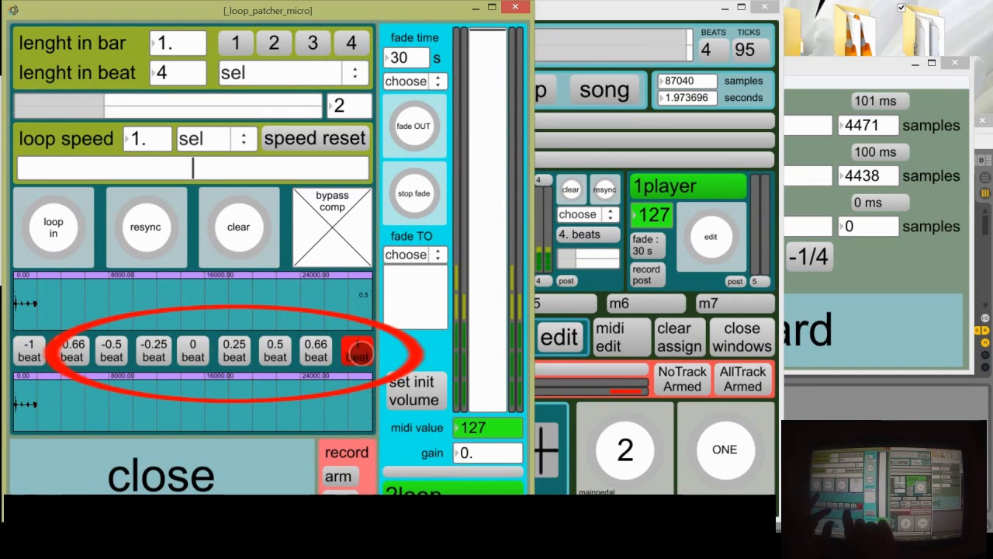
pyautogui.click(194, 350)
pyautogui.click(277, 350)
pyautogui.click(154, 351)
pyautogui.click(111, 351)
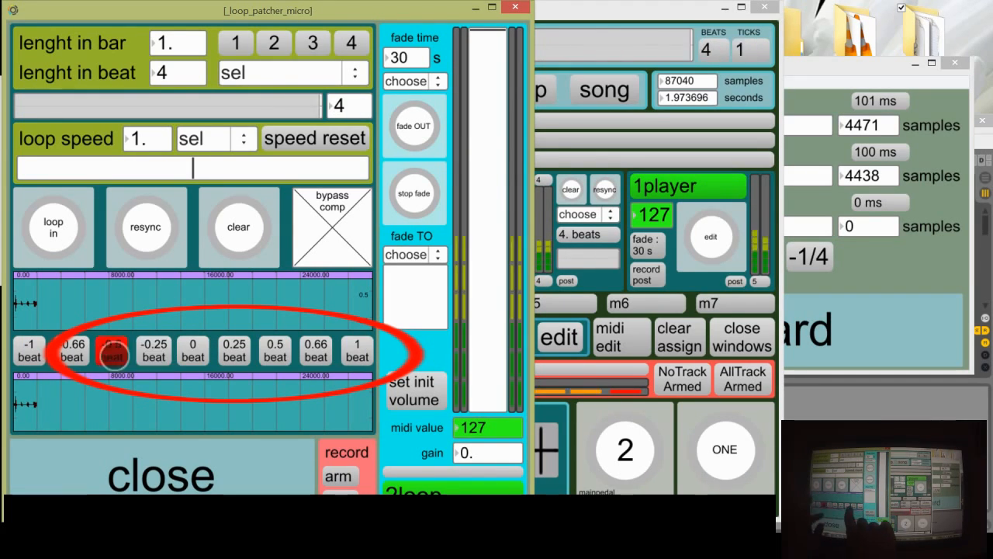
pyautogui.click(276, 351)
pyautogui.click(193, 349)
pyautogui.click(357, 351)
pyautogui.click(193, 351)
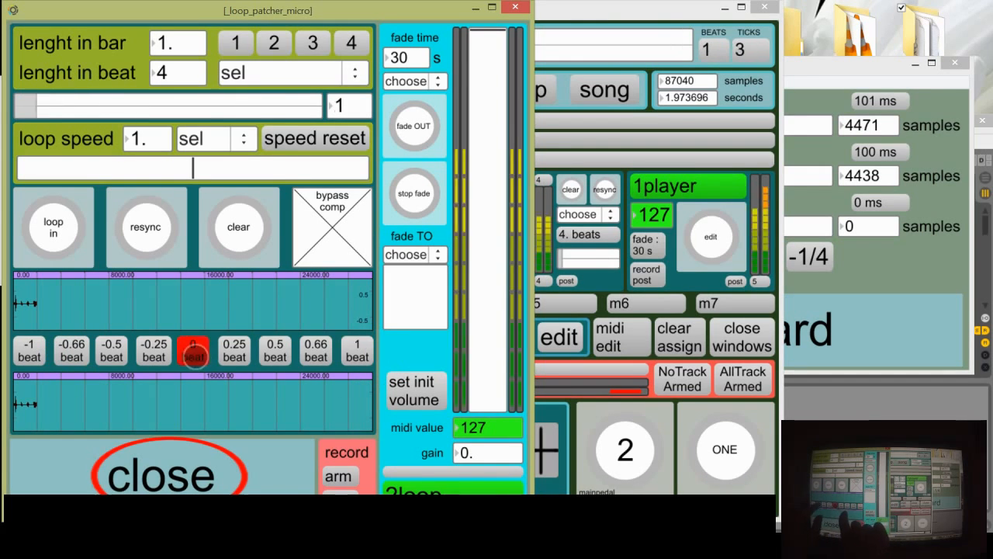
pyautogui.click(111, 350)
pyautogui.click(275, 351)
pyautogui.click(170, 470)
pyautogui.click(124, 44)
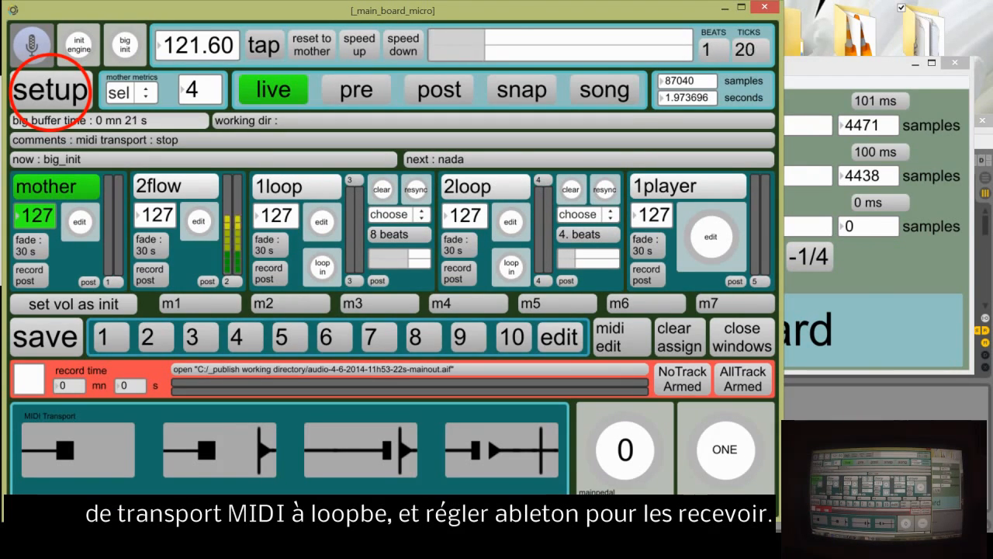
# Step: Set midi out and midi clock to LoopBe Internal MIDI in the setup, and switch to Ableton Live
pyautogui.click(24, 95)
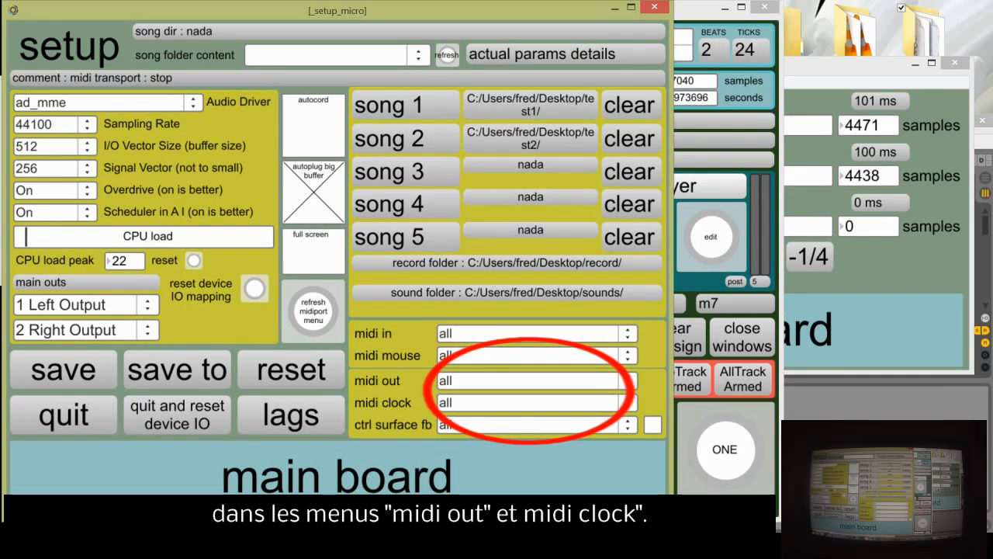
pyautogui.click(529, 380)
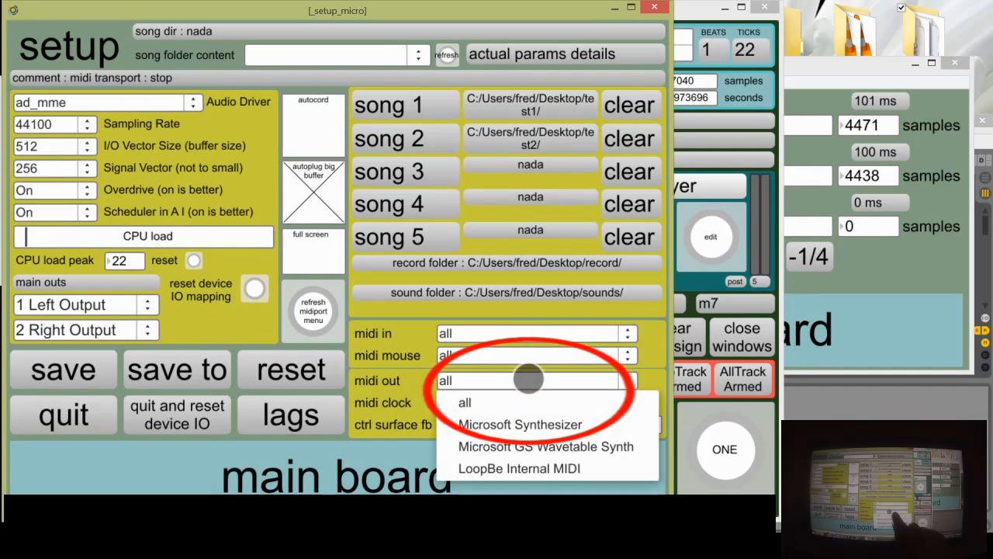
pyautogui.click(526, 469)
pyautogui.click(528, 402)
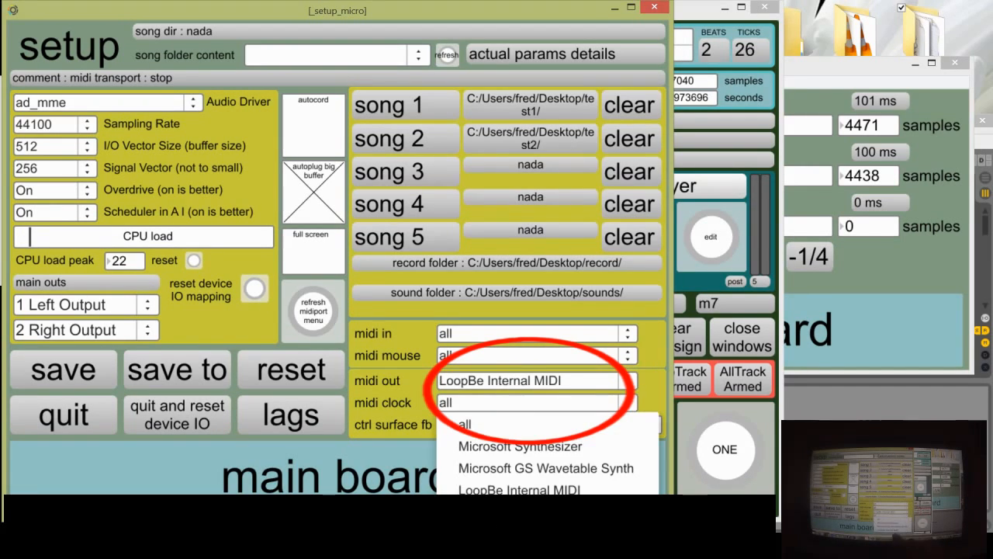
pyautogui.click(522, 489)
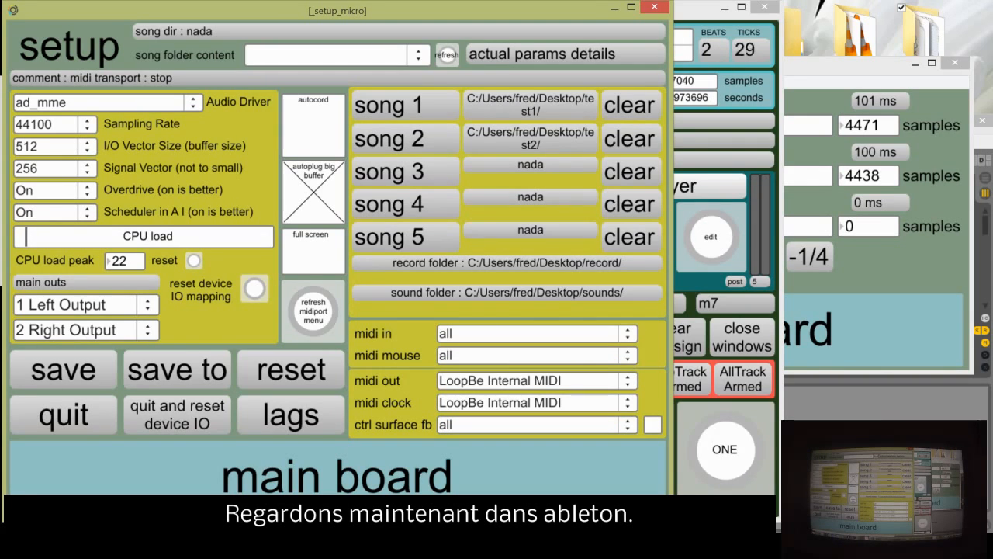
pyautogui.hotkey('alt', 'Tab')
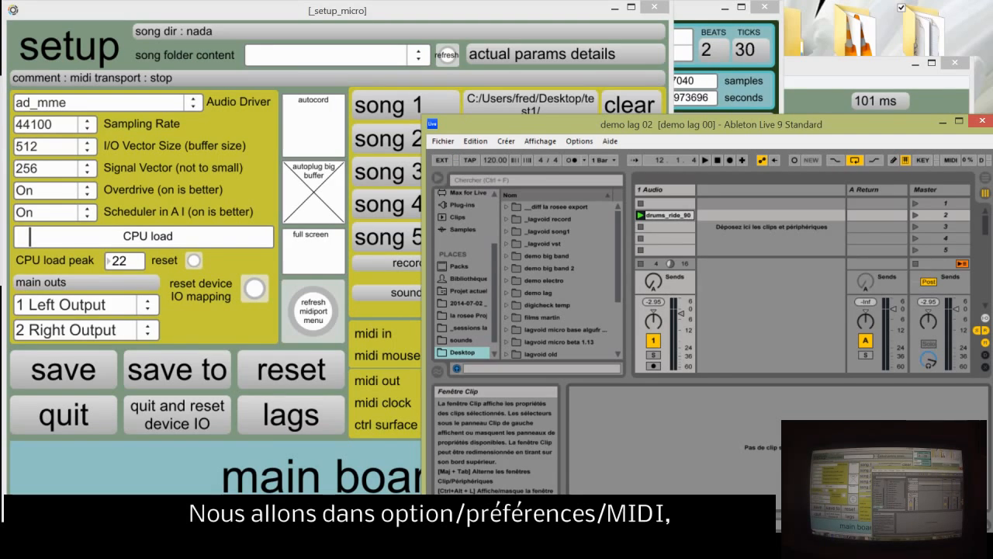
# Step: Enable sync and remote for the LoopBe Internal MIDI input in Live's preferences, and turn on external sync (EXT)
pyautogui.click(579, 142)
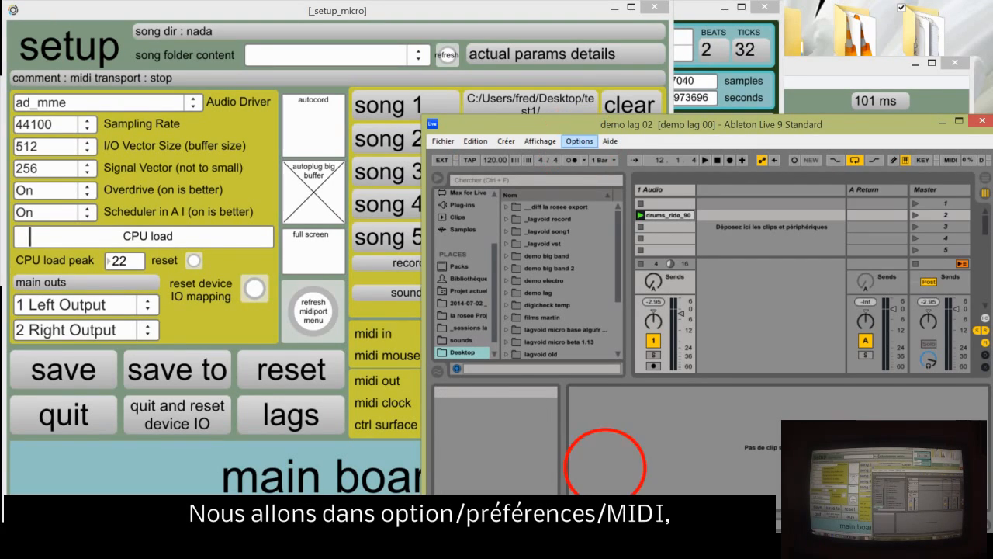
pyautogui.click(604, 467)
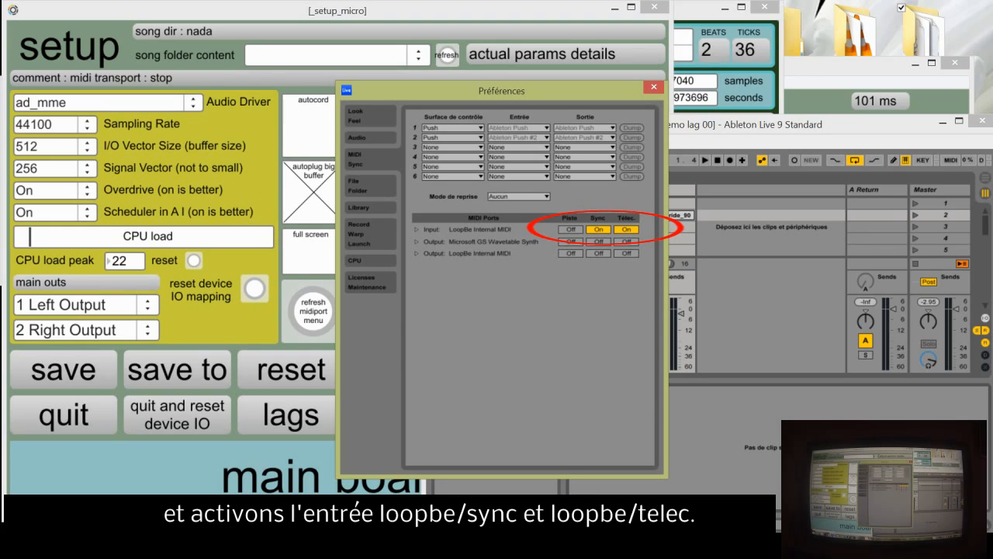
pyautogui.click(570, 229)
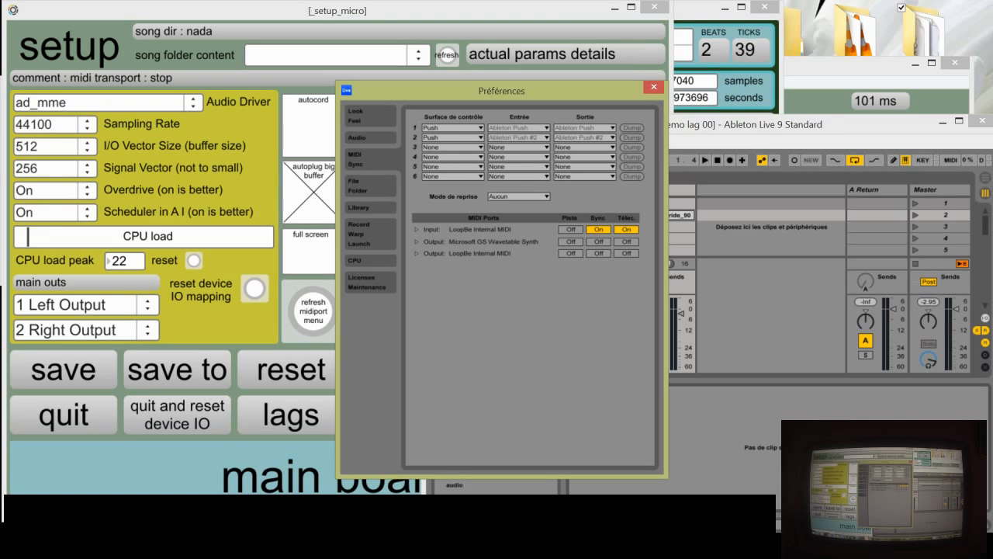
pyautogui.click(655, 87)
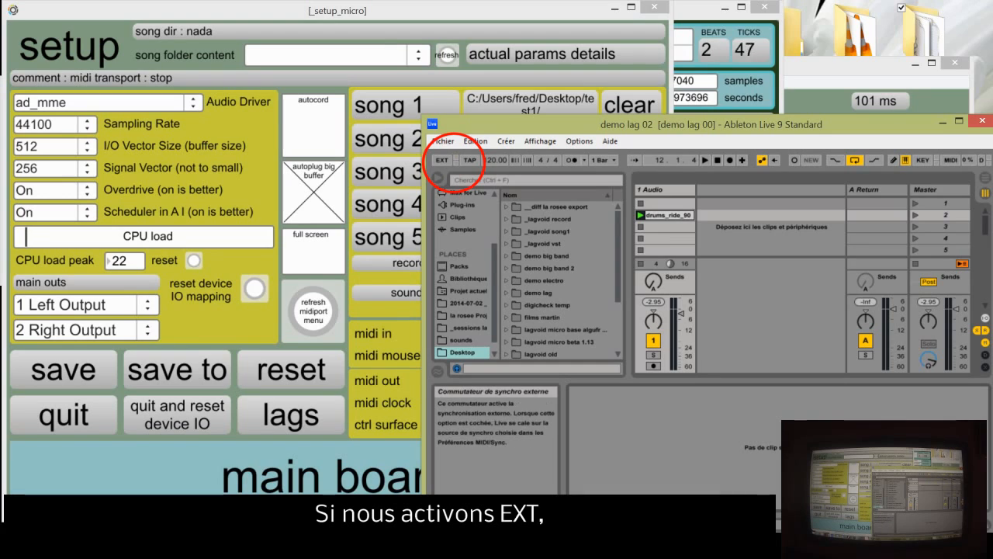
pyautogui.click(442, 160)
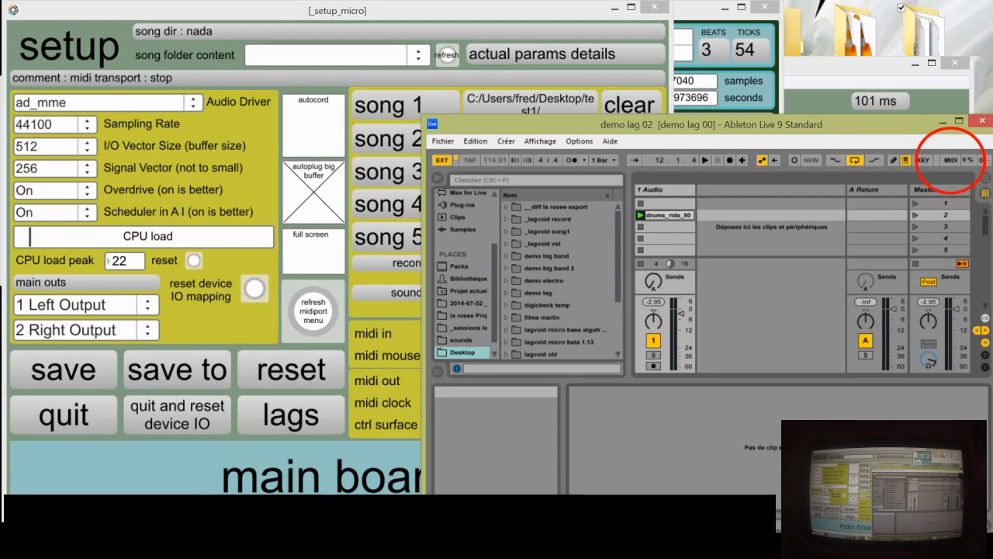
# Step: MIDI-map Live's scene 1 to lagvoid's m1 button and scene 2 to m2, and leave MIDI mapping mode
pyautogui.click(951, 160)
pyautogui.click(941, 203)
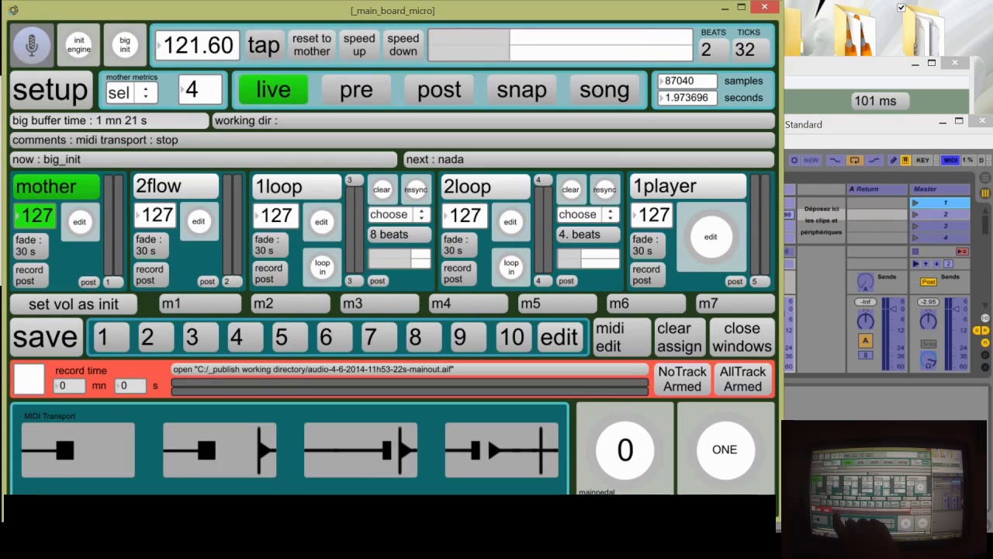
pyautogui.click(190, 303)
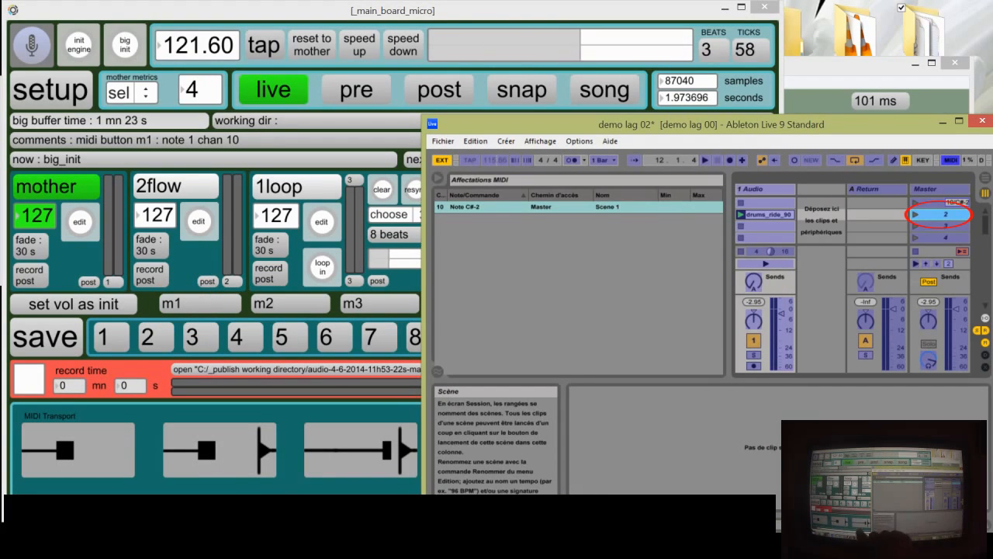
pyautogui.click(941, 213)
pyautogui.click(268, 302)
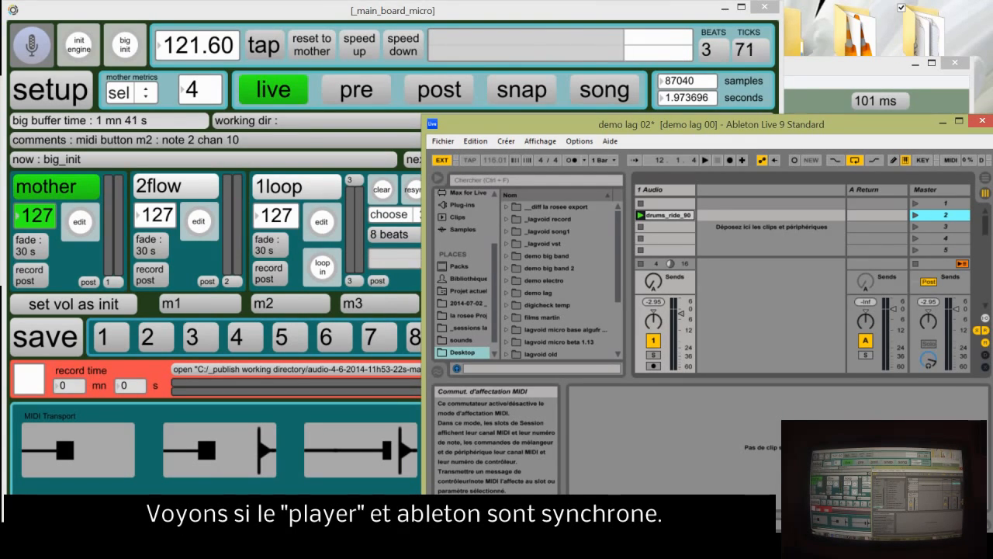
# Step: Reset with big init, launch Live's scene 1 with m1, and start the MIDI transport in stop, wait for one, go mode
pyautogui.click(124, 44)
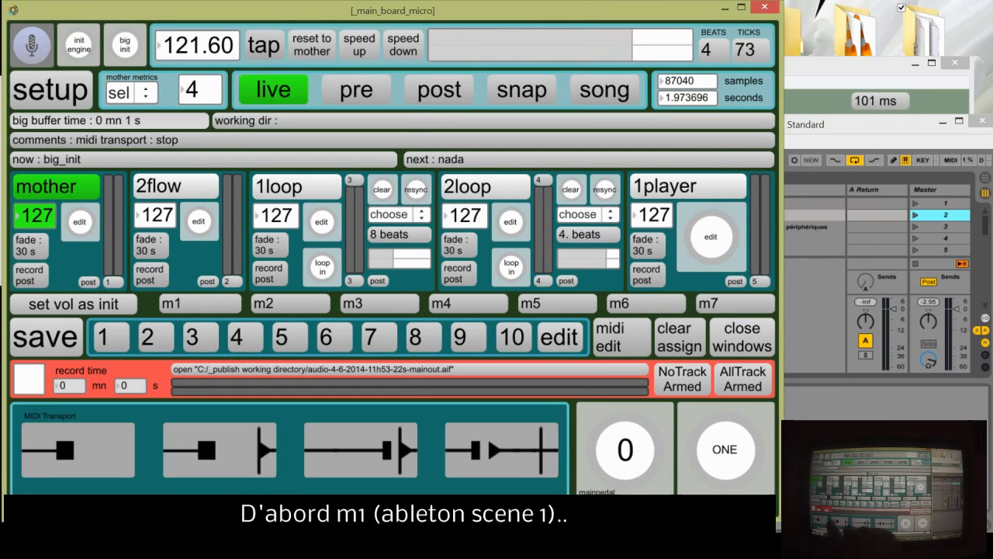
pyautogui.click(190, 302)
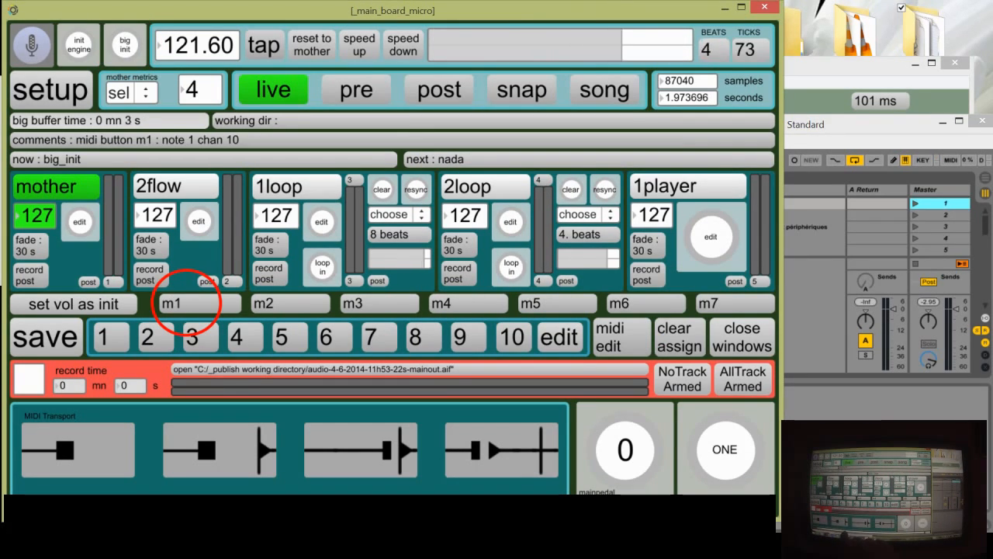
pyautogui.click(842, 125)
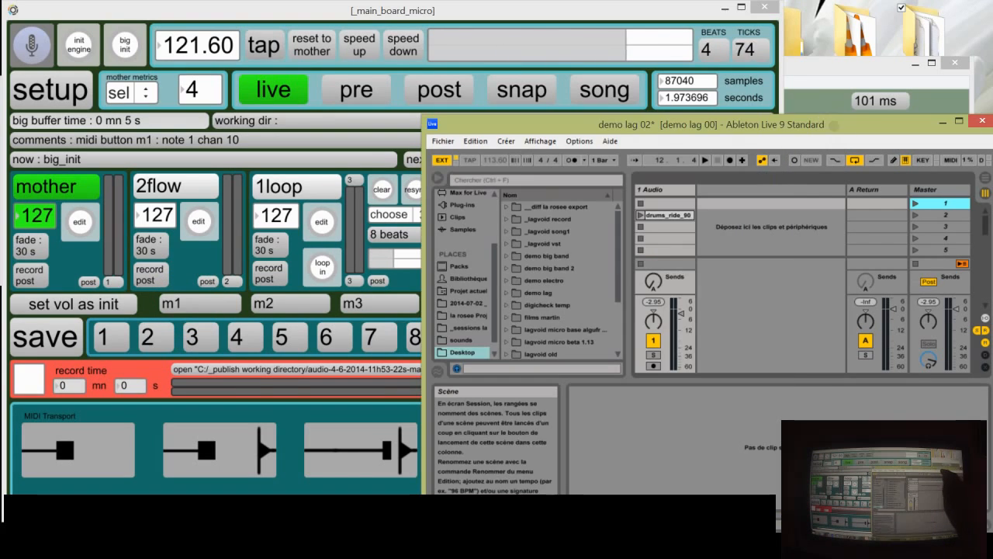
pyautogui.moveTo(773, 130); pyautogui.dragTo(909, 133)
pyautogui.click(220, 450)
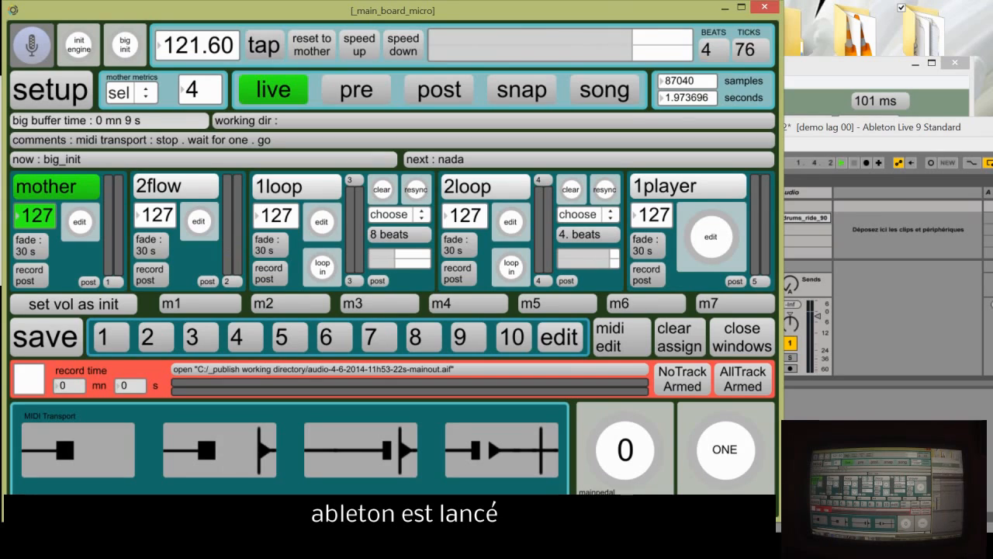
# Step: Turn on 1player from its editor and launch Live's scene 2 with m2 to compare their sync
pyautogui.click(711, 237)
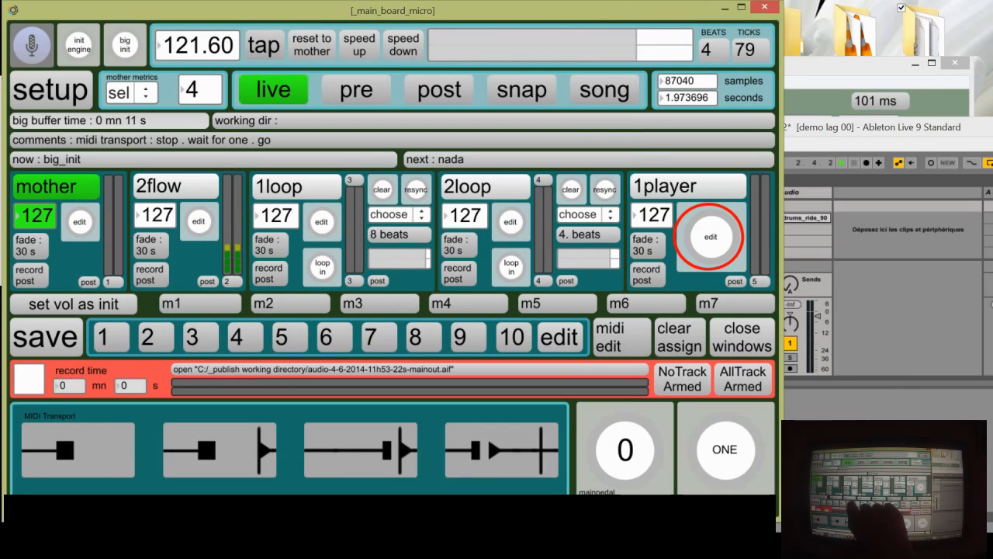
pyautogui.click(439, 347)
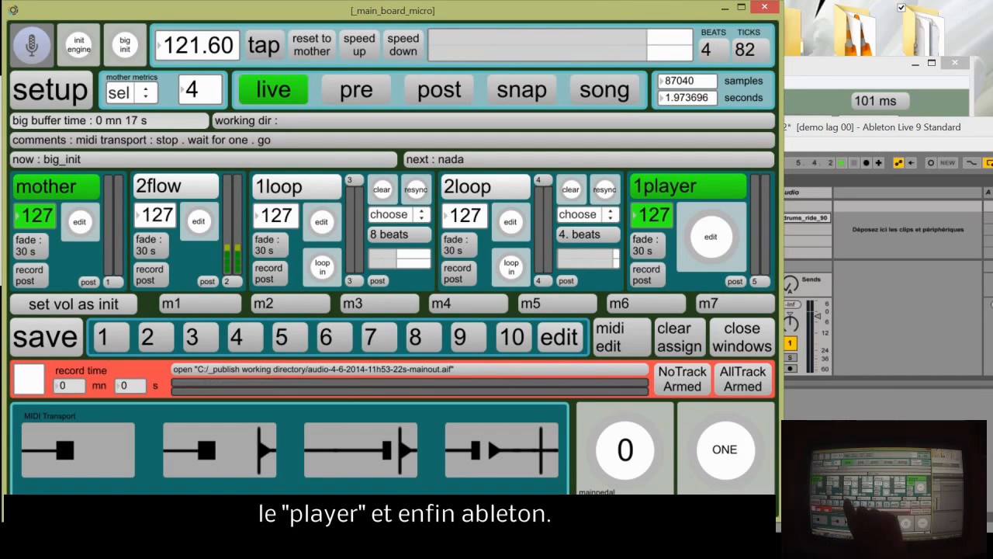
pyautogui.click(266, 307)
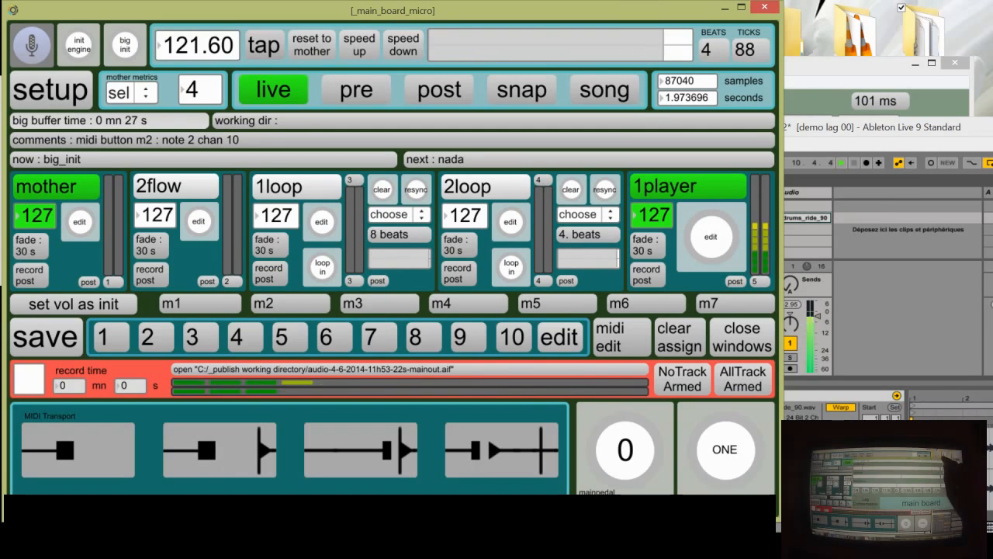
# Step: Shift the midiclock lag to 7065 samples in the lags window, return it to 0, and reset with big init
pyautogui.click(850, 66)
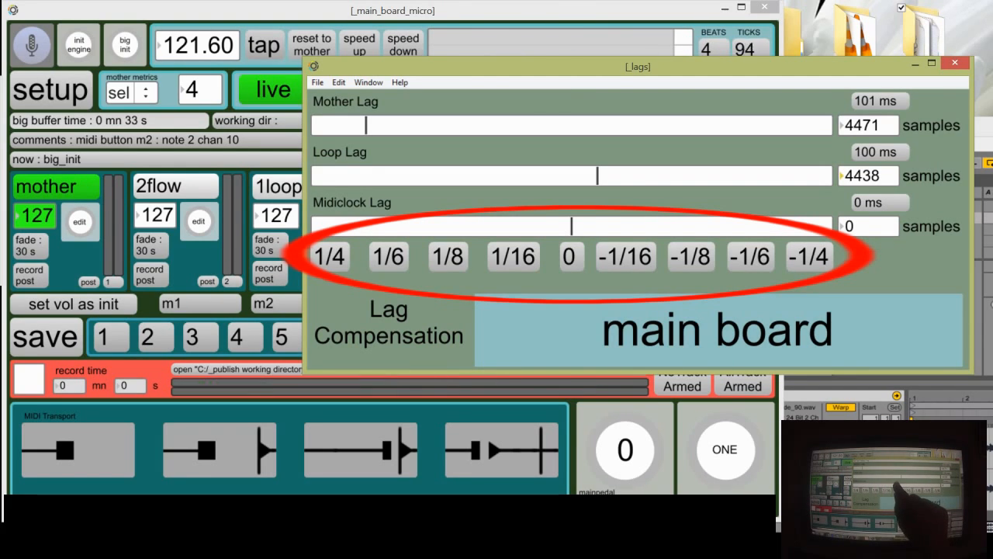
pyautogui.moveTo(571, 226); pyautogui.dragTo(614, 226)
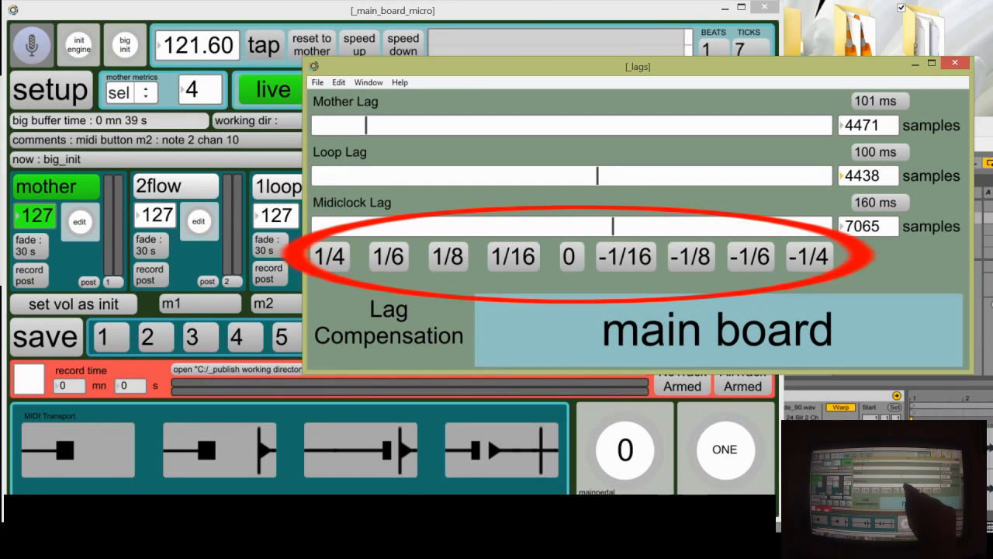
pyautogui.moveTo(609, 225); pyautogui.dragTo(572, 227)
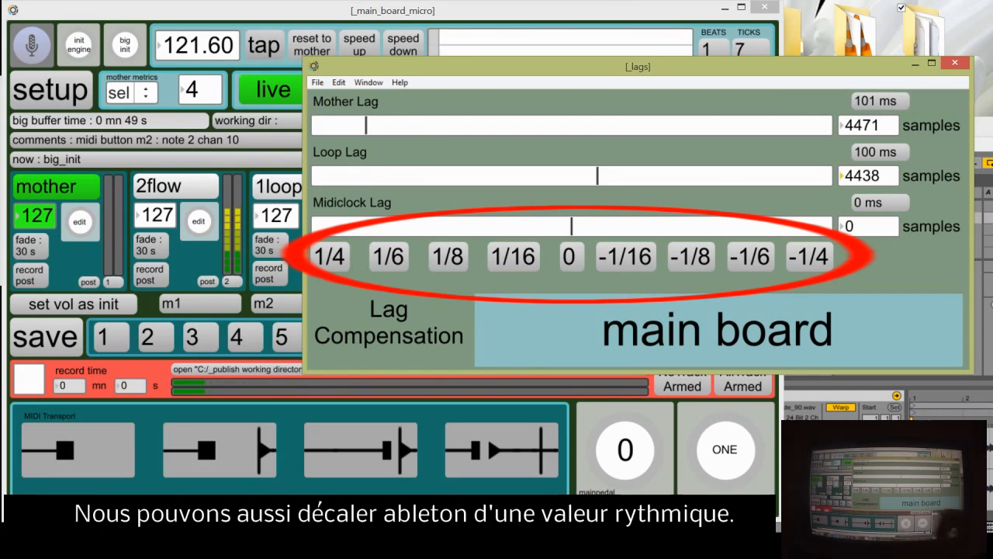
pyautogui.click(125, 44)
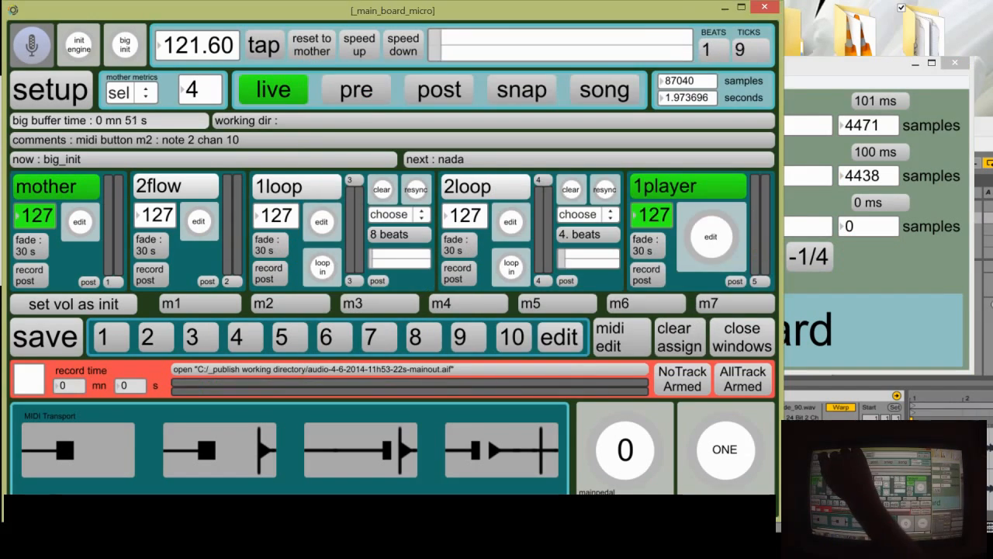
pyautogui.click(125, 44)
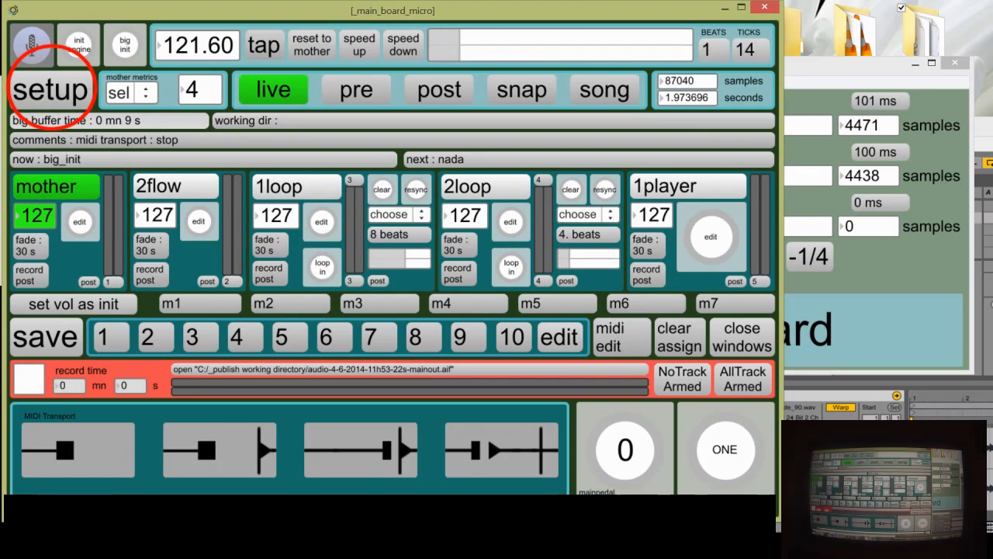
# Step: View the jrs_micro.ini file from the setup's actual params details, and close it along with the file details
pyautogui.click(51, 90)
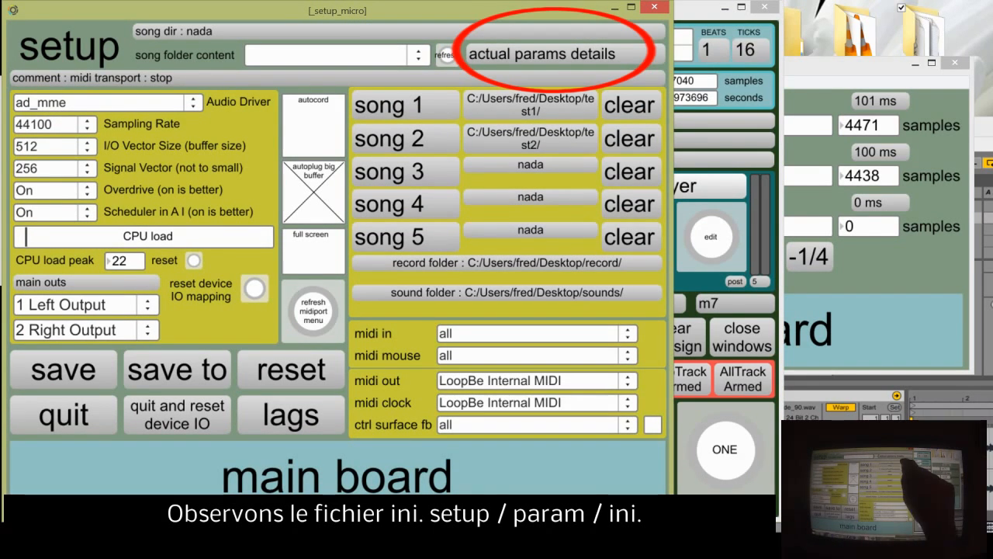
pyautogui.click(558, 54)
pyautogui.click(132, 379)
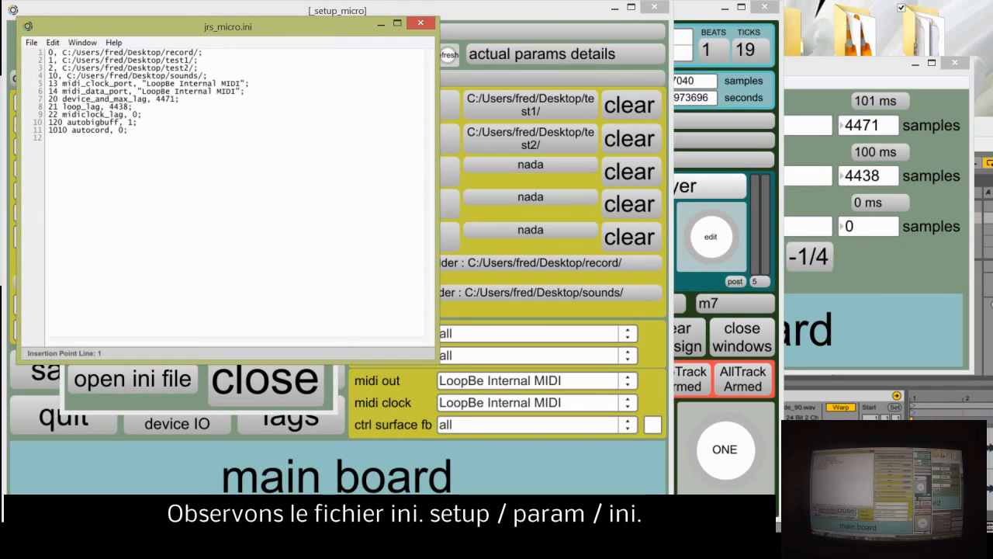
pyautogui.click(420, 23)
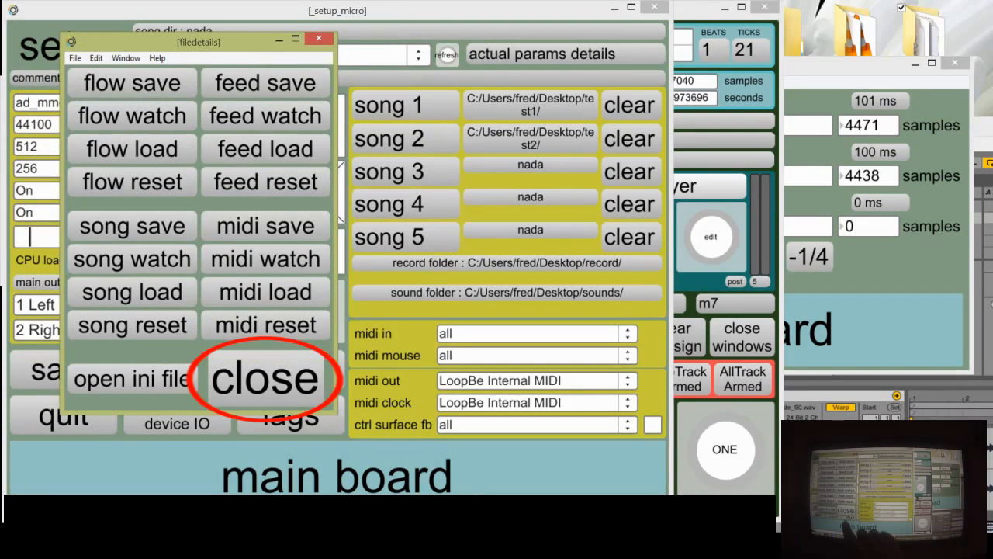
pyautogui.click(265, 378)
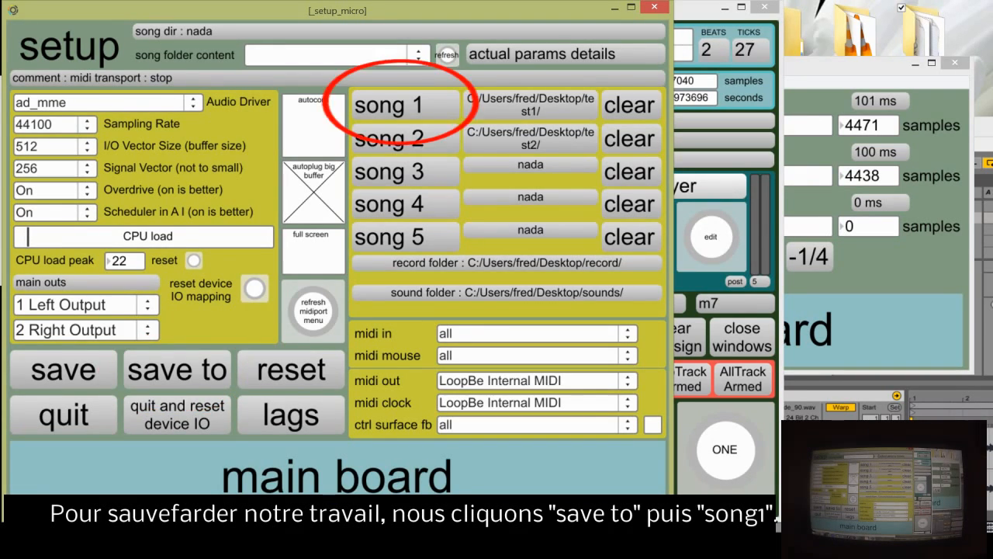
# Step: Save the work to song 1 and review the saved _song_config.txt from start to end
pyautogui.click(176, 369)
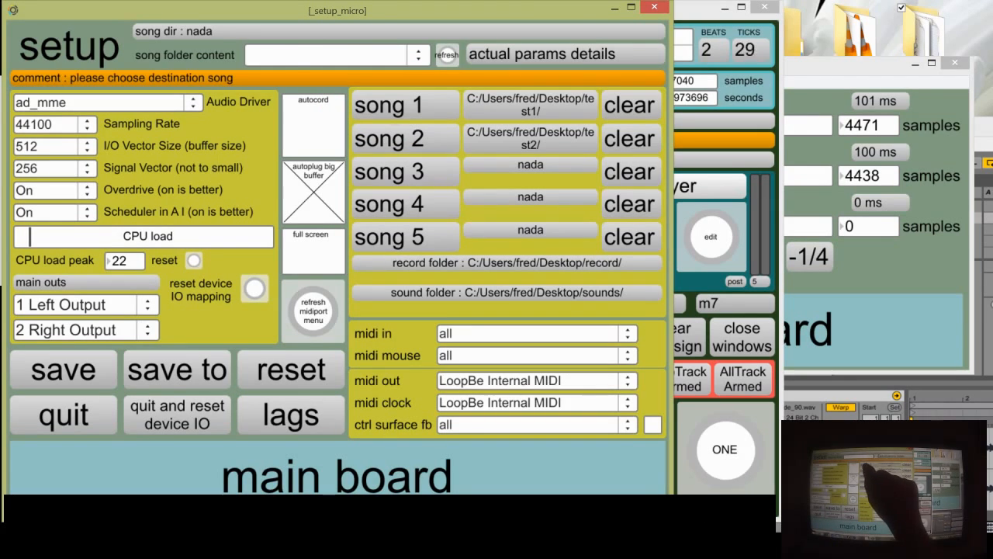
pyautogui.click(389, 106)
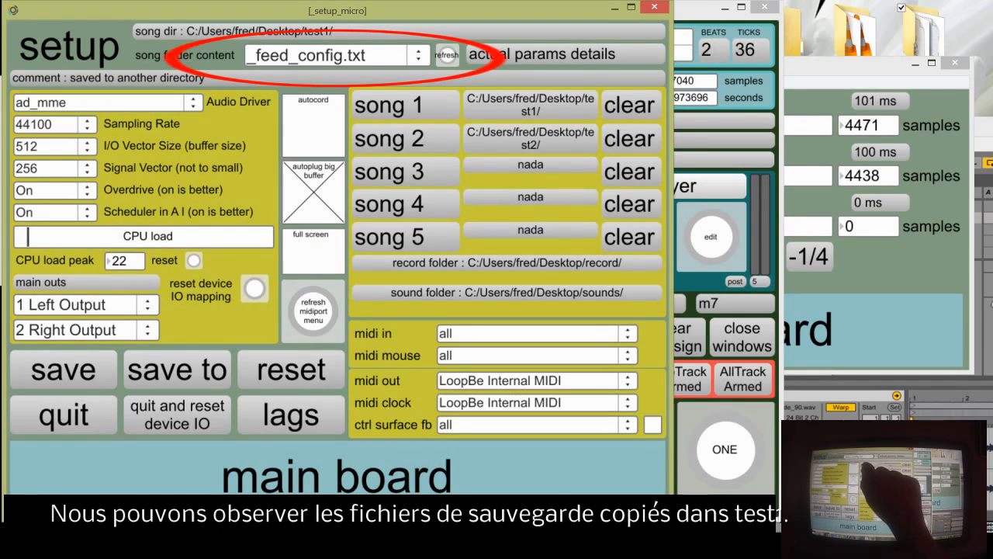
pyautogui.click(365, 56)
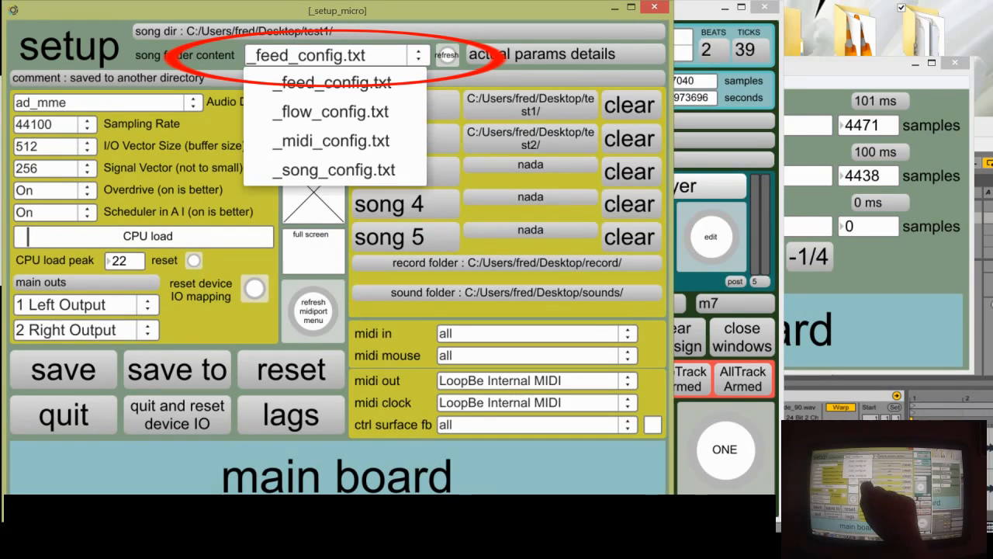
pyautogui.click(333, 169)
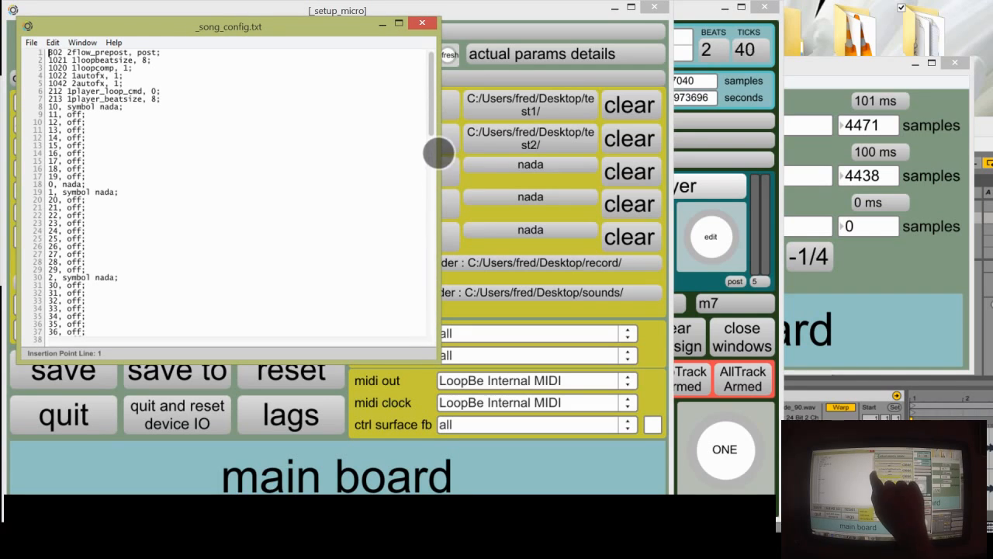
pyautogui.moveTo(437, 151); pyautogui.dragTo(425, 322)
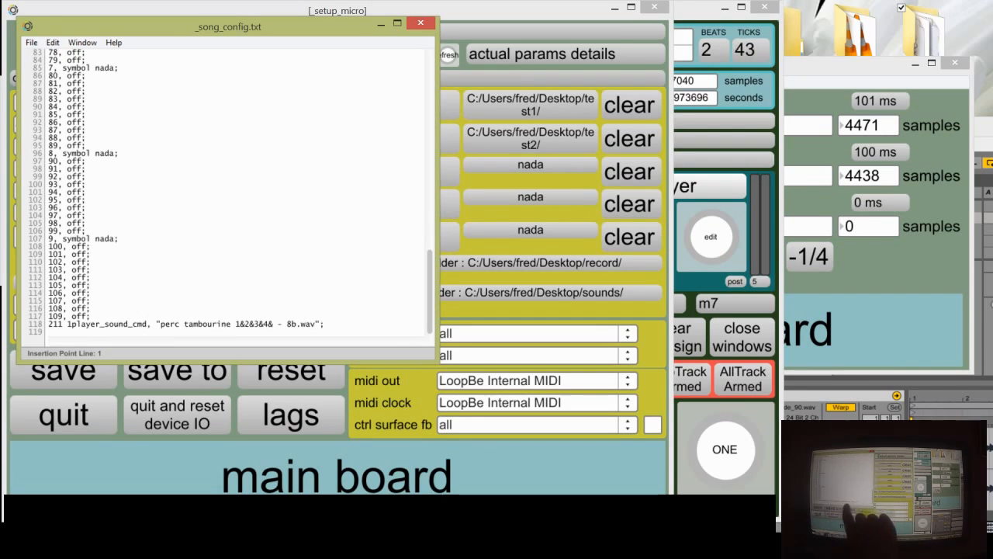
pyautogui.click(422, 24)
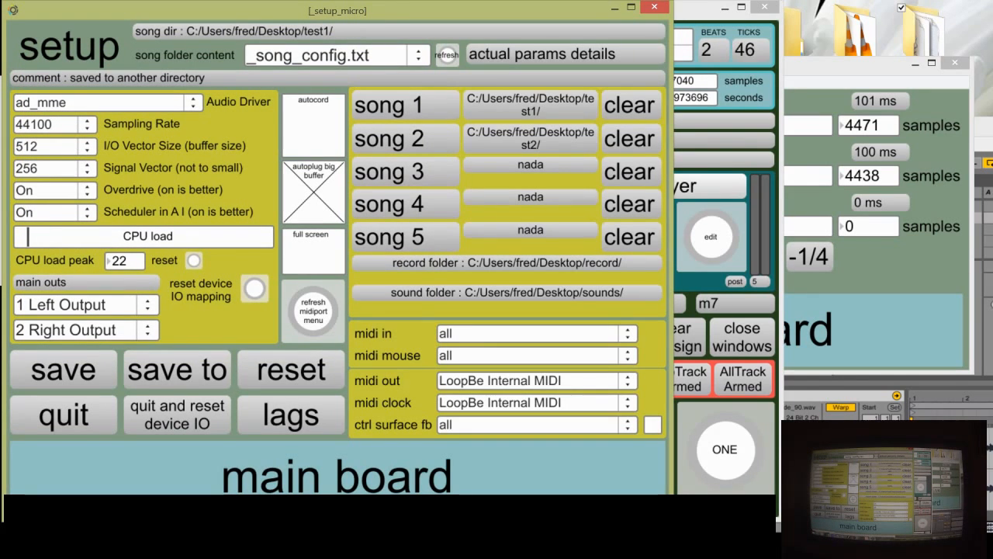
# Step: Arm all tracks except 1loop on the main board, and start recording after a big init
pyautogui.click(388, 476)
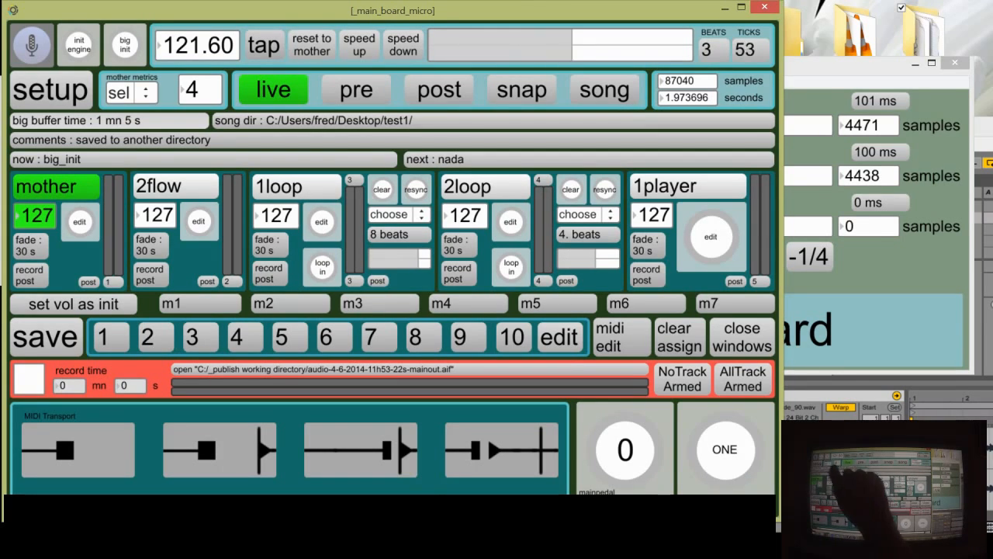
pyautogui.click(125, 45)
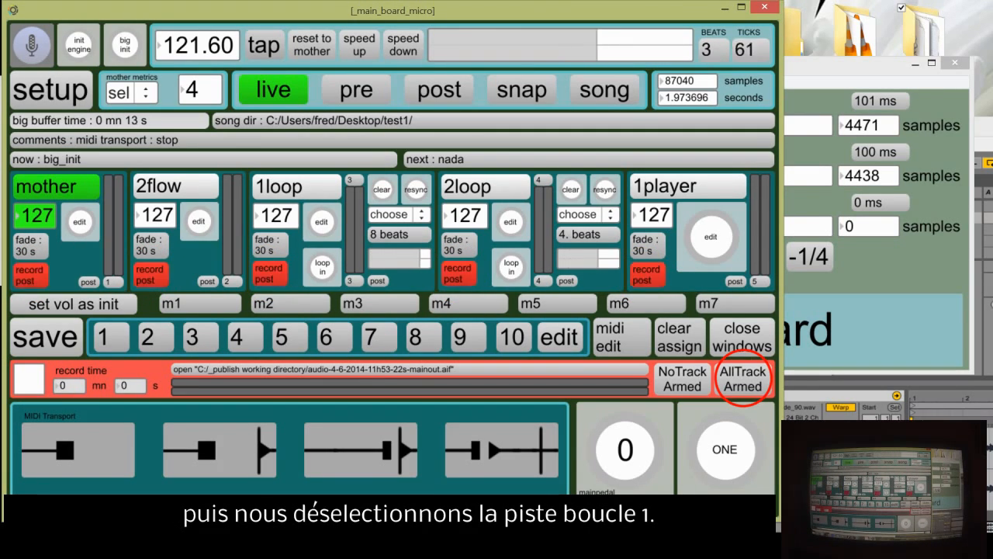
pyautogui.click(268, 274)
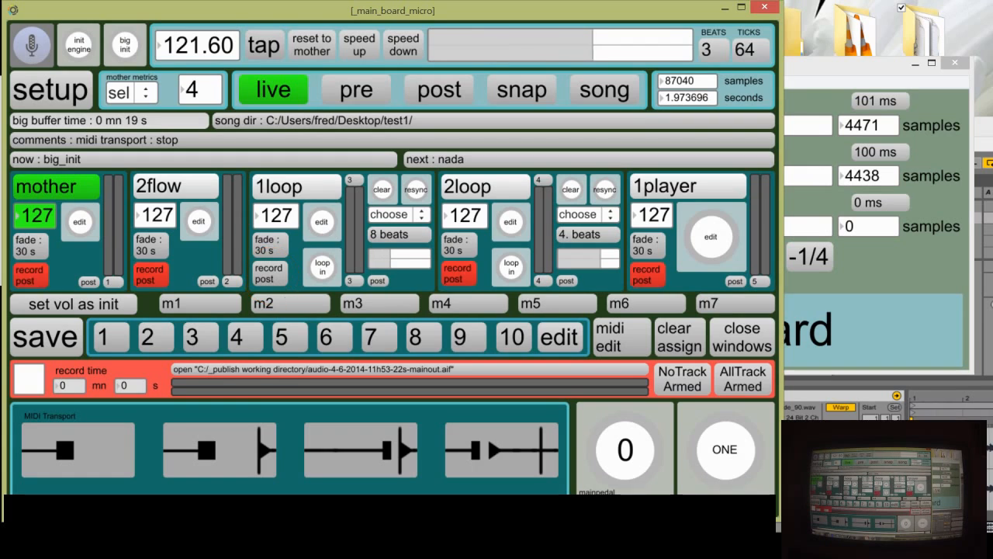
pyautogui.click(124, 44)
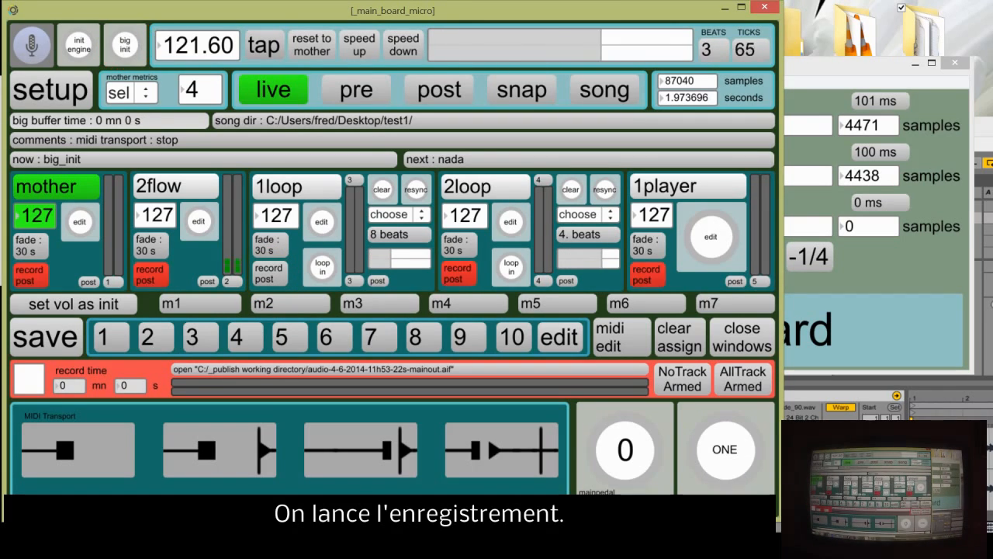
pyautogui.click(29, 378)
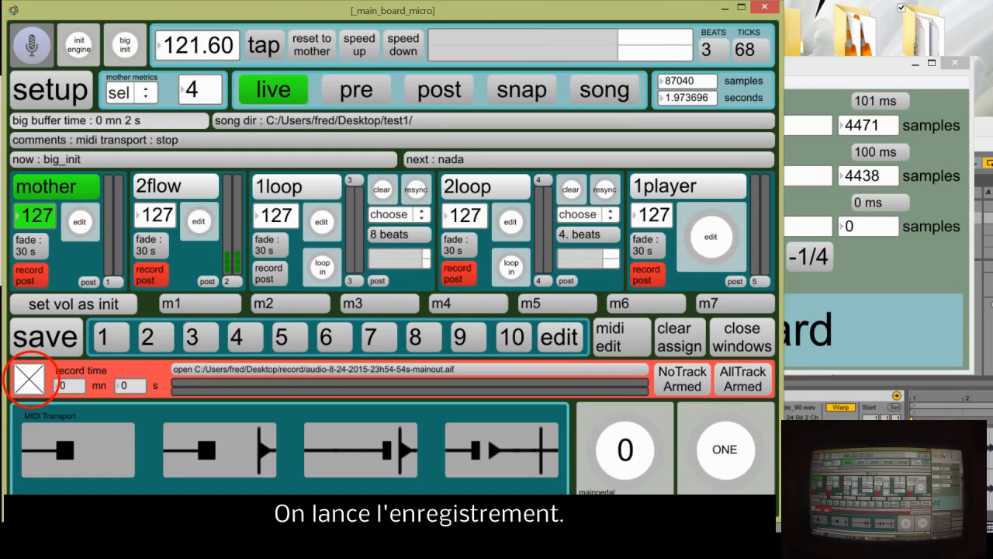
# Step: Capture the mother loop with the main pedal, and sync the 8-beat tambourine sound in the 1player to it
pyautogui.click(625, 450)
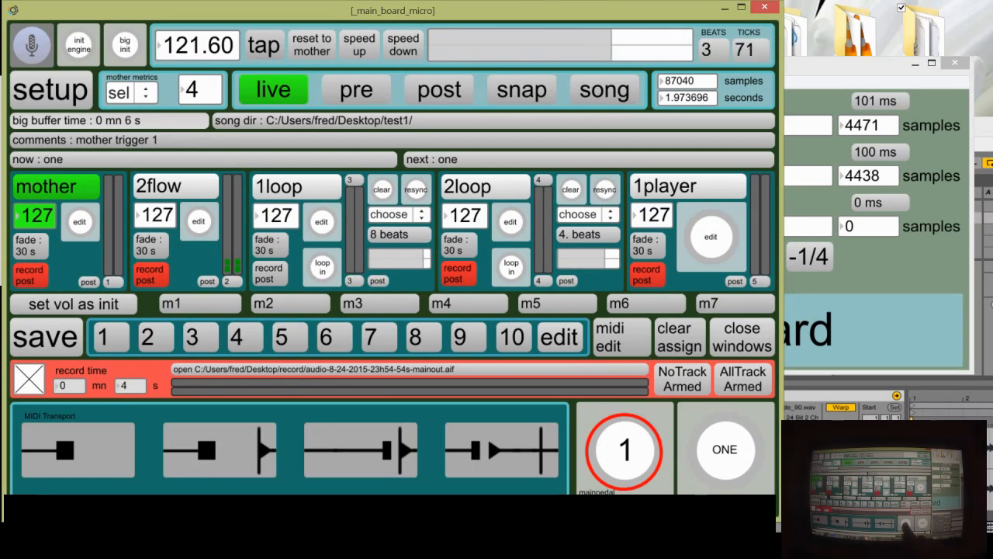
pyautogui.click(711, 237)
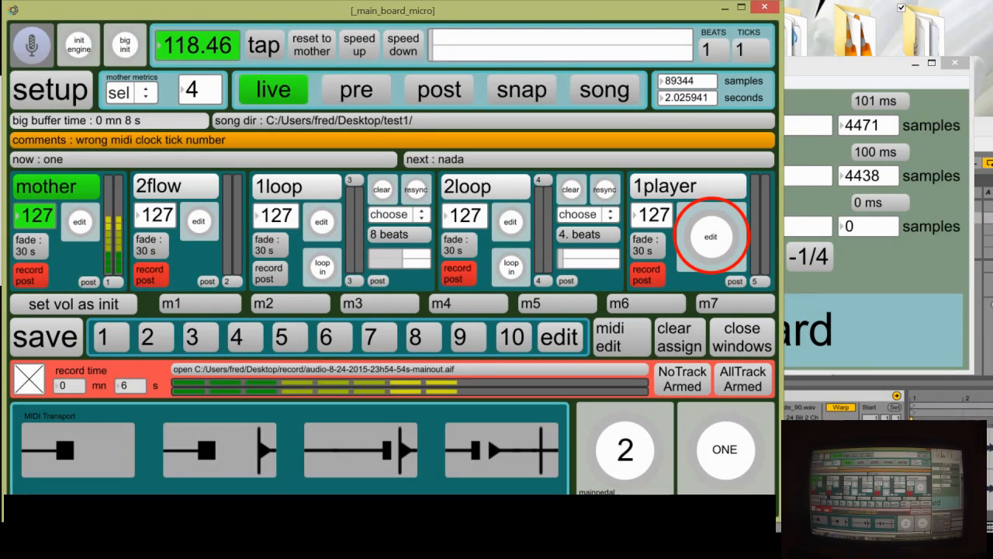
pyautogui.click(443, 344)
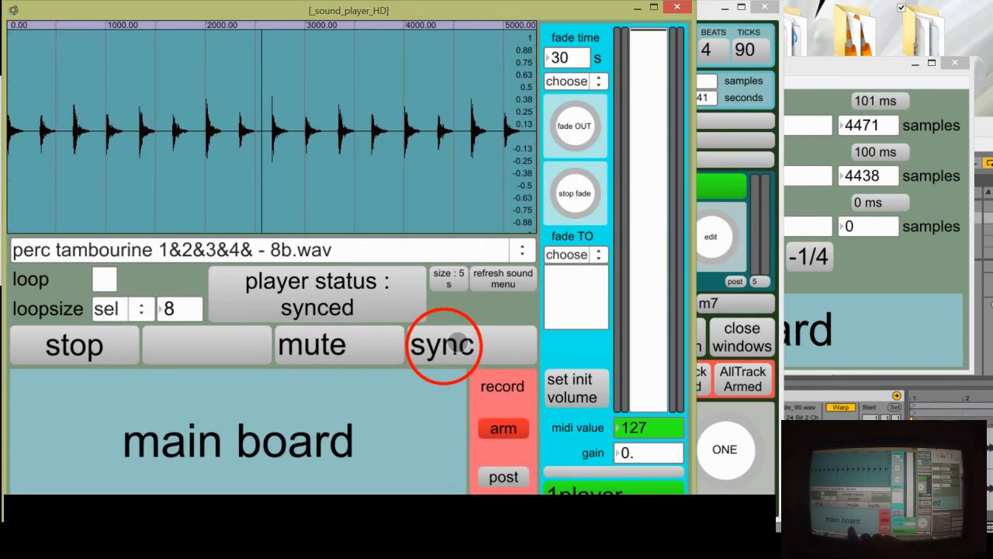
# Step: Adjust the mother loop's position and length in the mother editor, and return to the main board
pyautogui.click(79, 226)
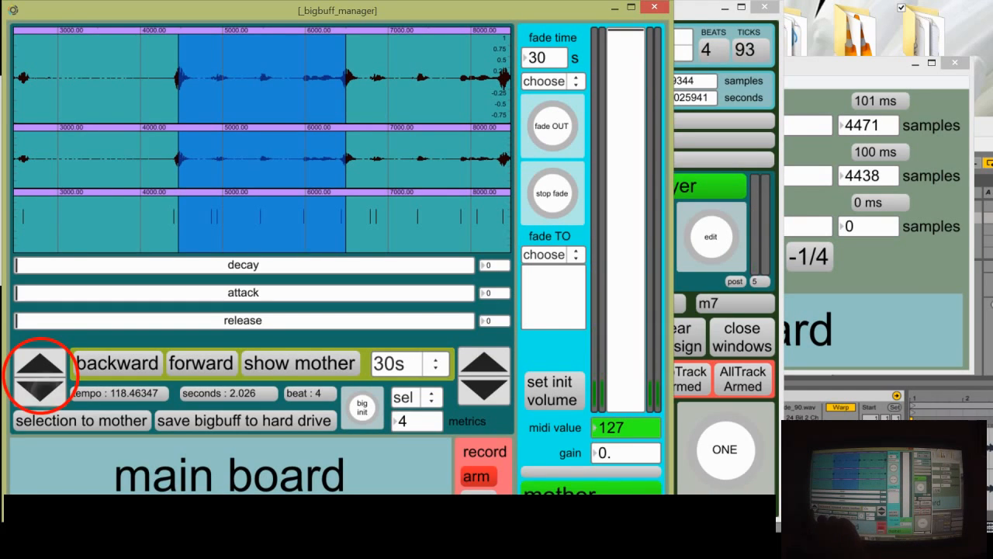
pyautogui.click(485, 390)
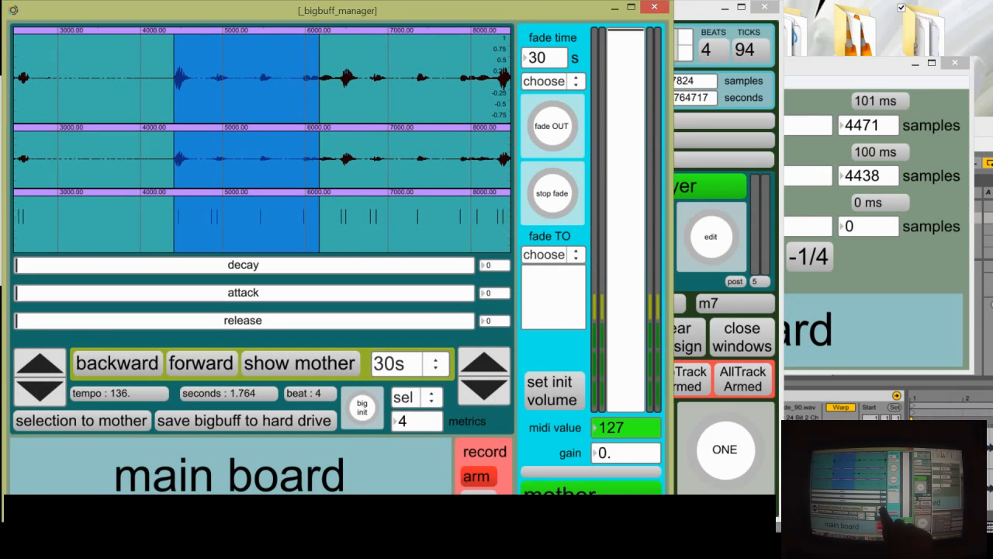
pyautogui.click(281, 472)
# Step: Send MIDI buttons m1 and m2, with the stop, wait for one and go MIDI transport command between them
pyautogui.click(180, 303)
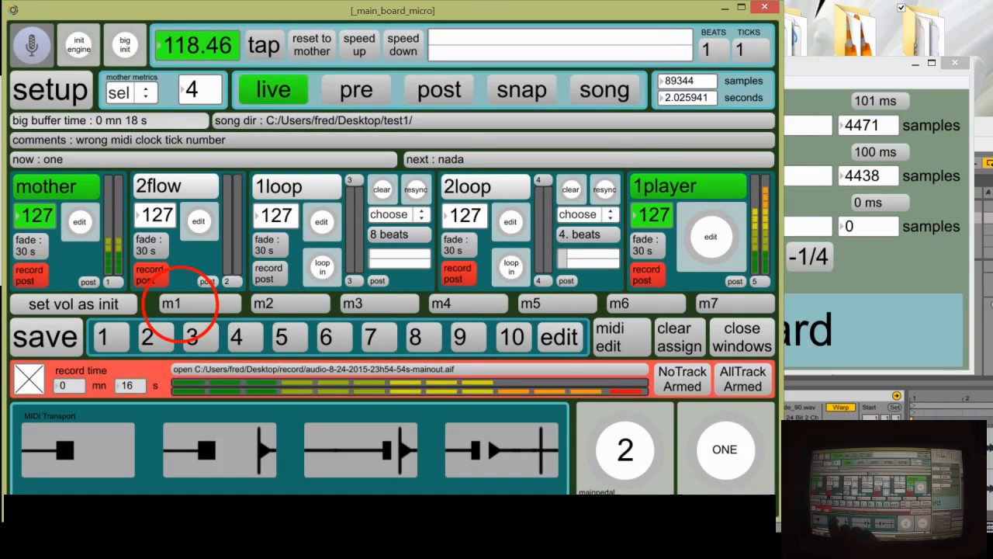
pyautogui.click(211, 446)
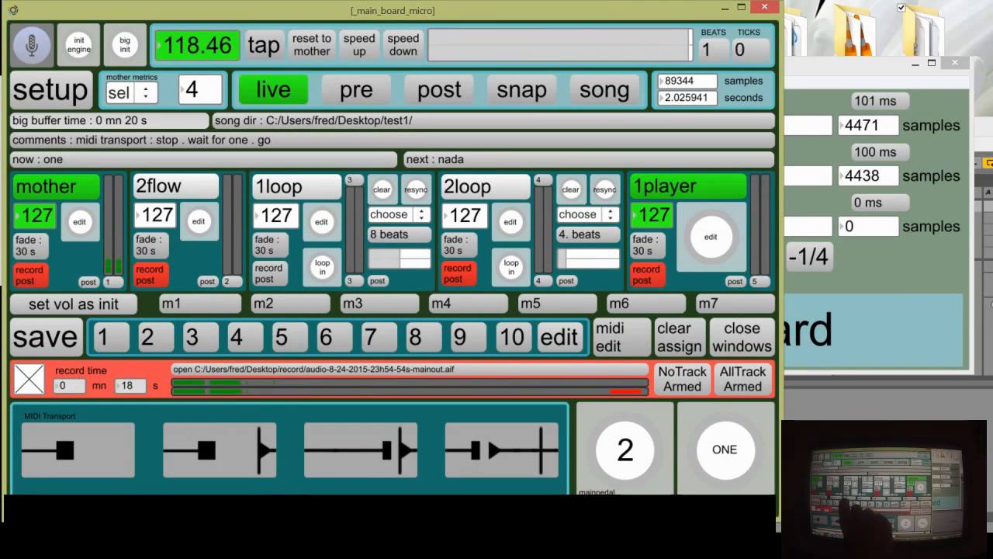
pyautogui.click(285, 301)
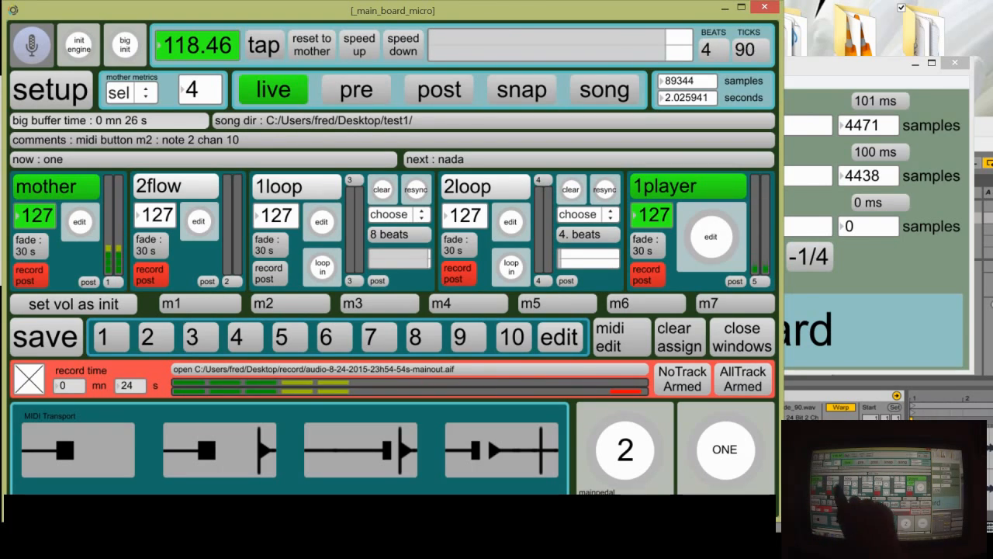
# Step: End the recording after a big init and closing the other lagvoid windows
pyautogui.click(124, 44)
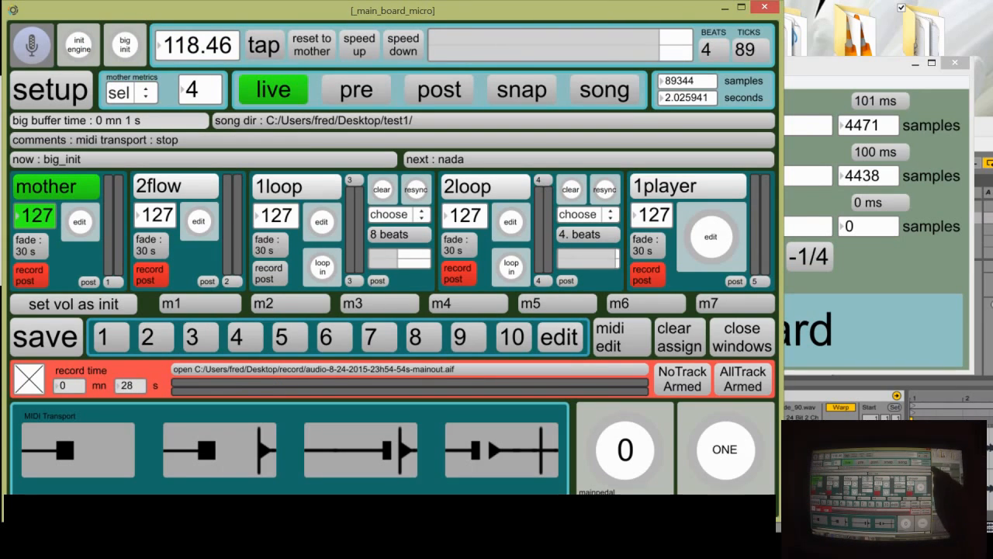
pyautogui.click(742, 337)
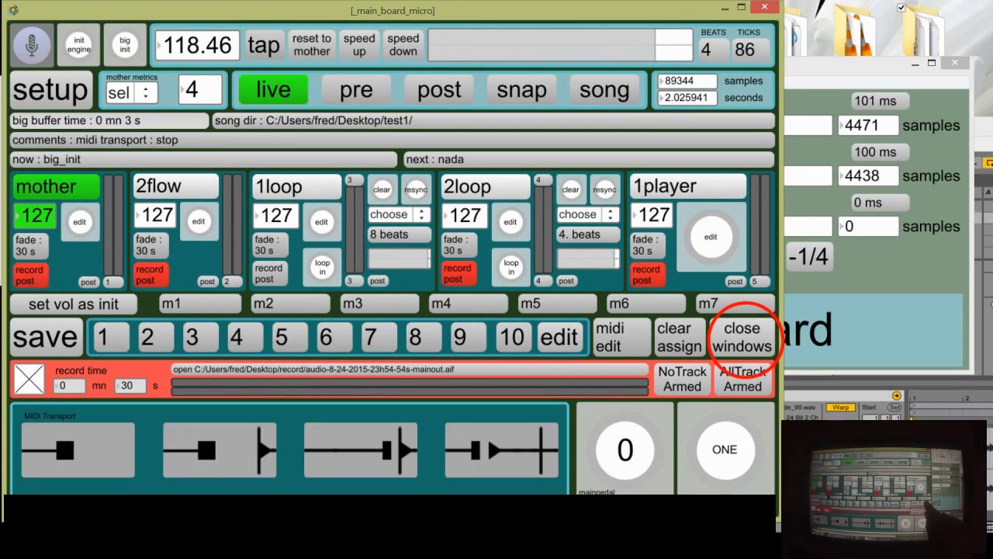
pyautogui.click(29, 378)
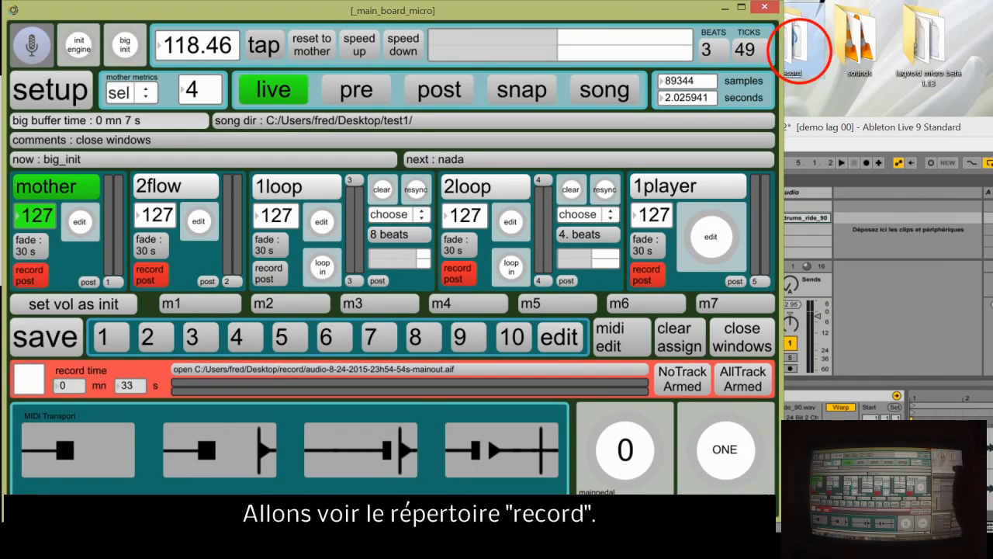
# Step: Open the record folder on the desktop, and widen the name column to read the full file names
pyautogui.doubleClick(793, 40)
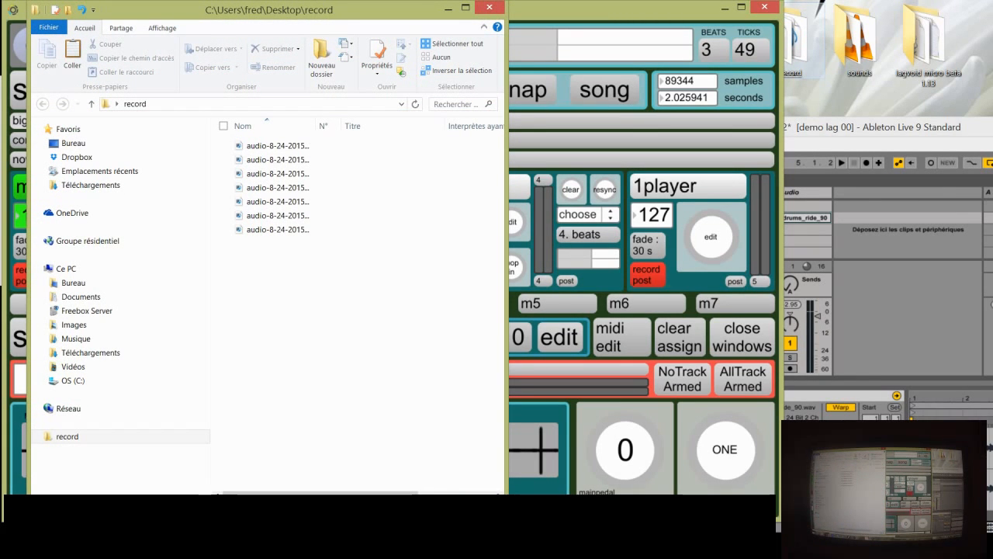
pyautogui.moveTo(316, 126); pyautogui.dragTo(457, 126)
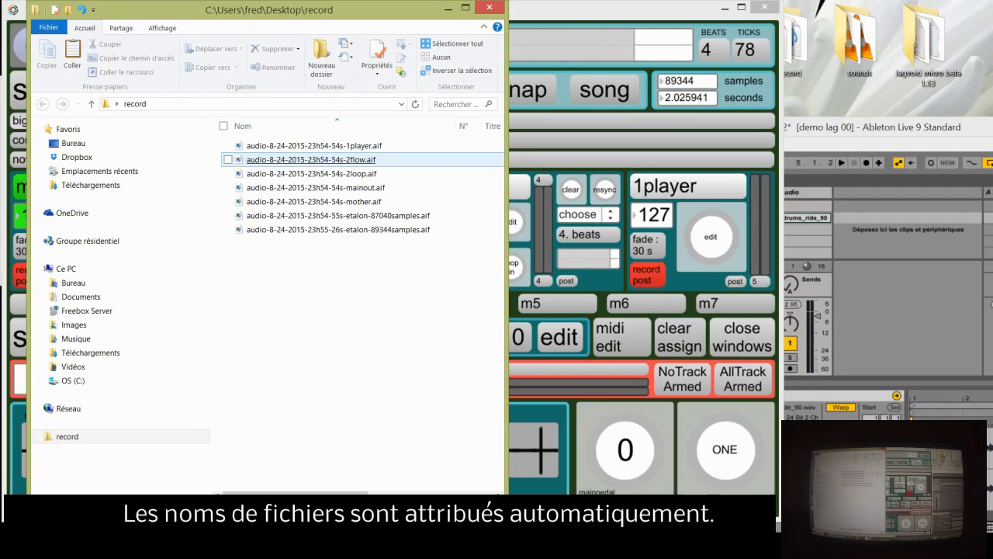